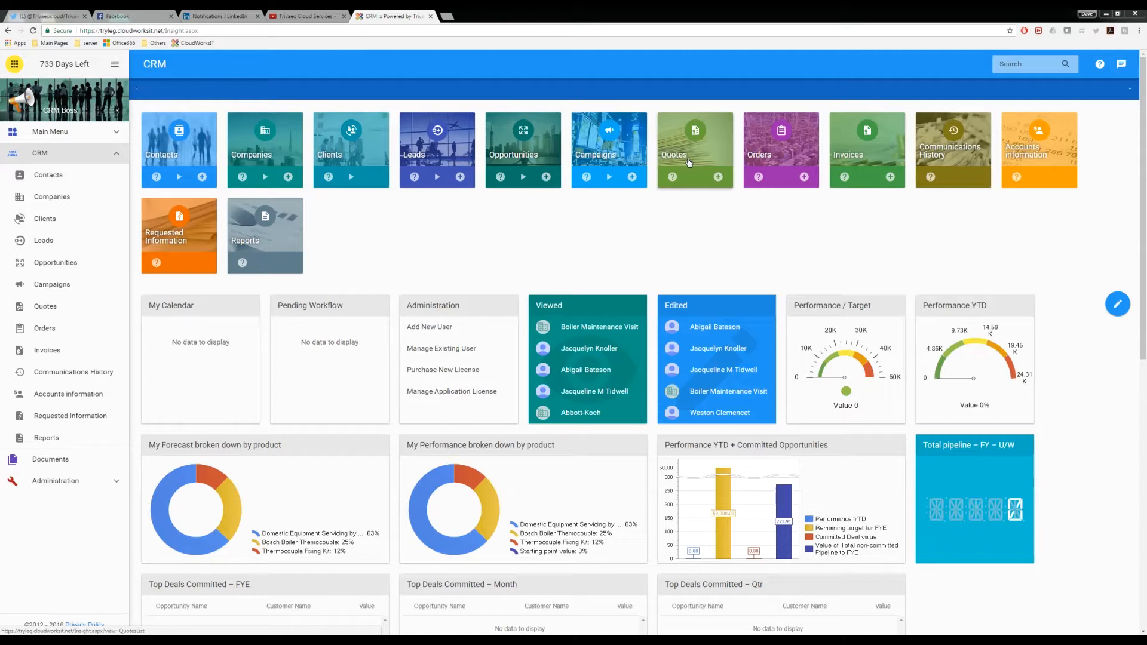
# Review the recently viewed boiler customer's active and closed leads and open opportunities, and bring up the full opportunities list
pyautogui.click(580, 392)
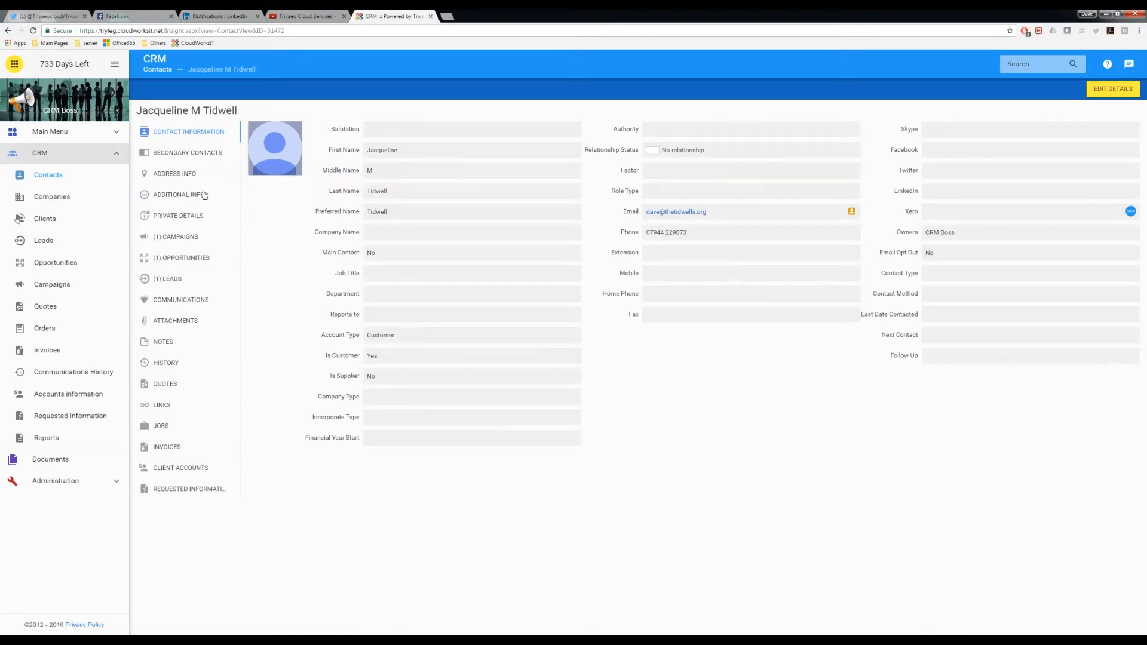
pyautogui.click(173, 281)
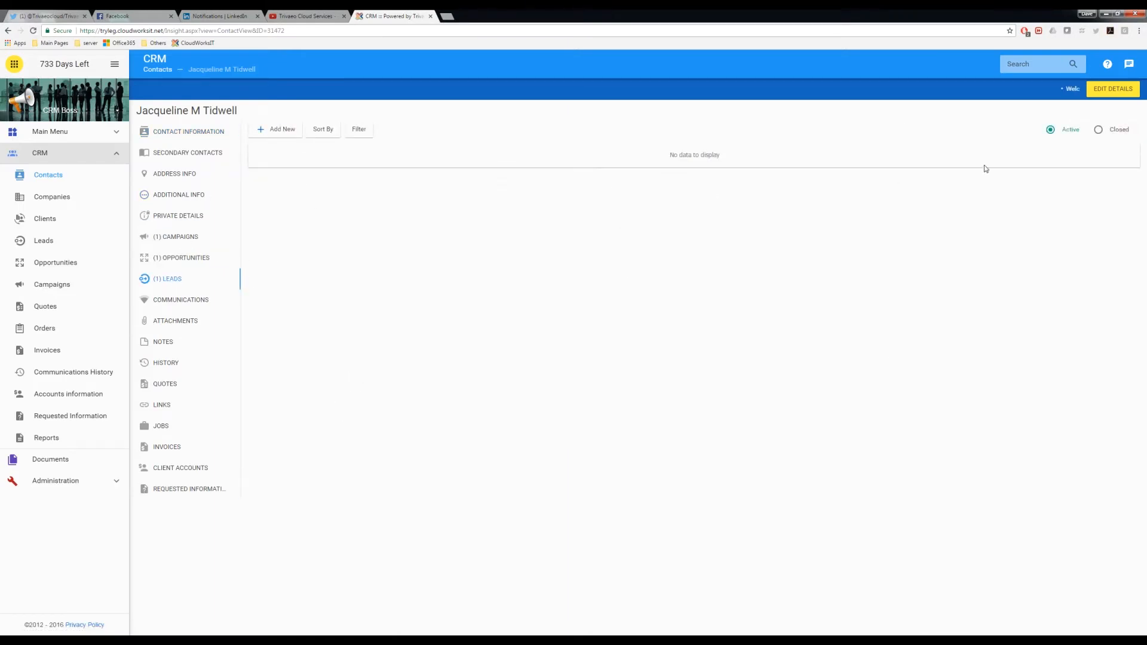
pyautogui.click(1099, 130)
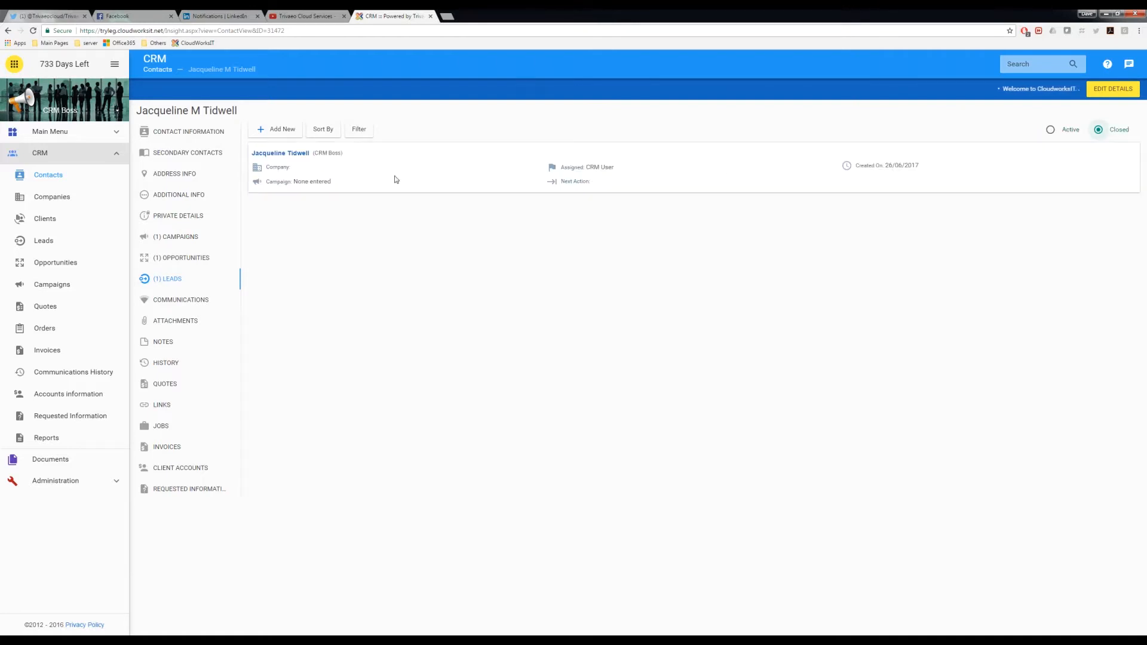
pyautogui.click(1051, 131)
pyautogui.click(173, 258)
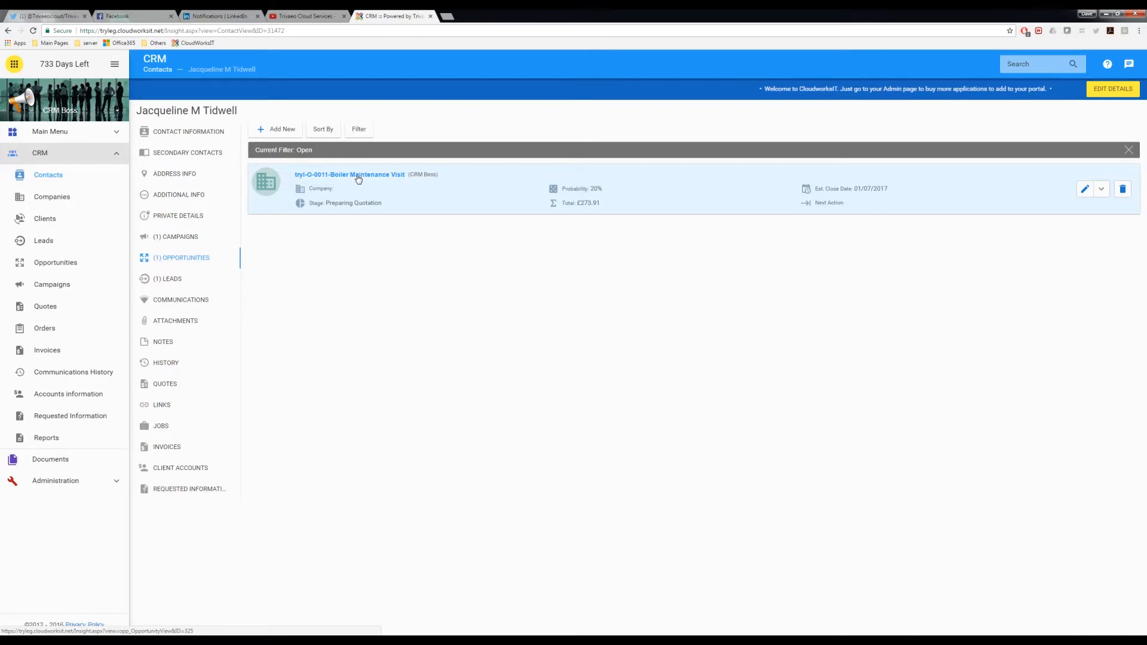
pyautogui.click(39, 154)
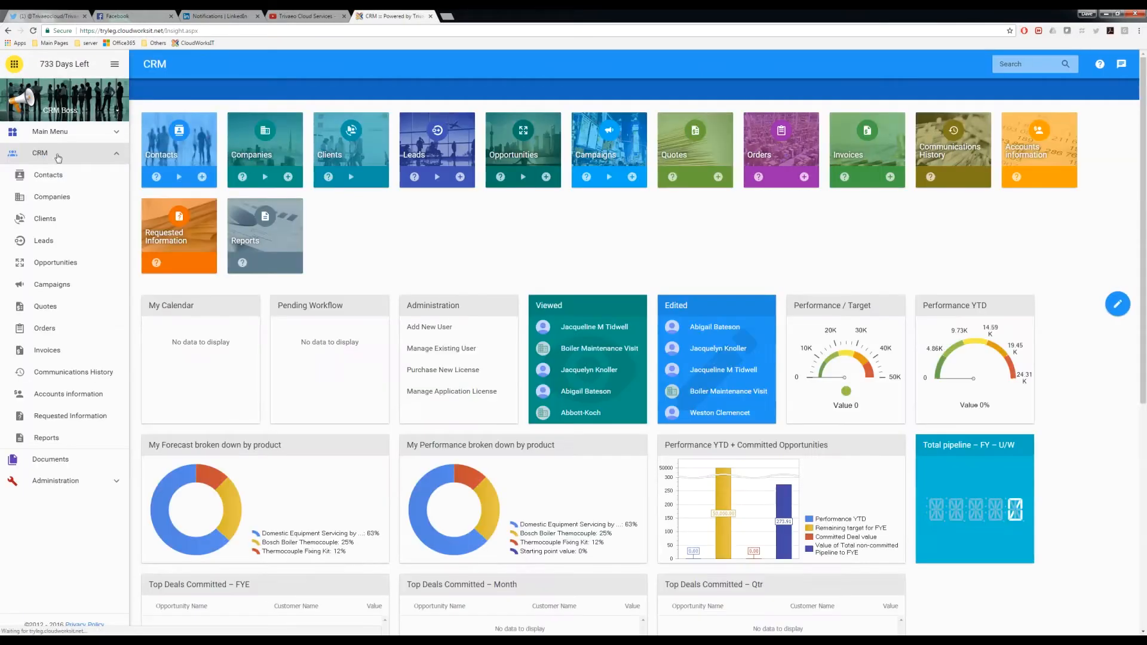
pyautogui.click(519, 158)
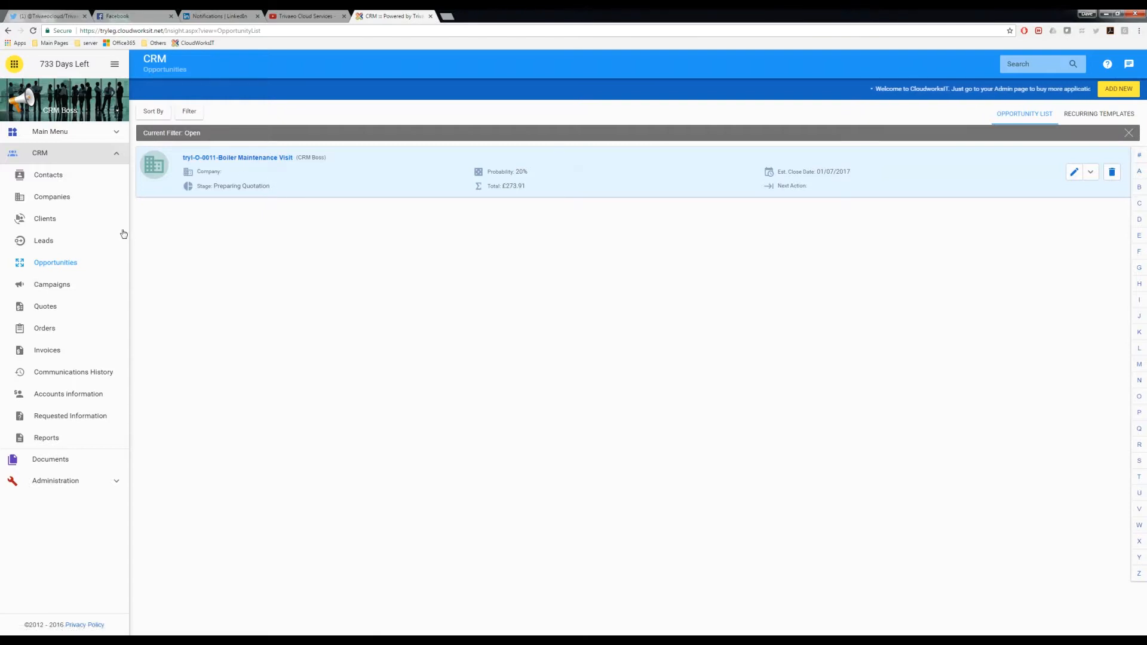
pyautogui.click(43, 307)
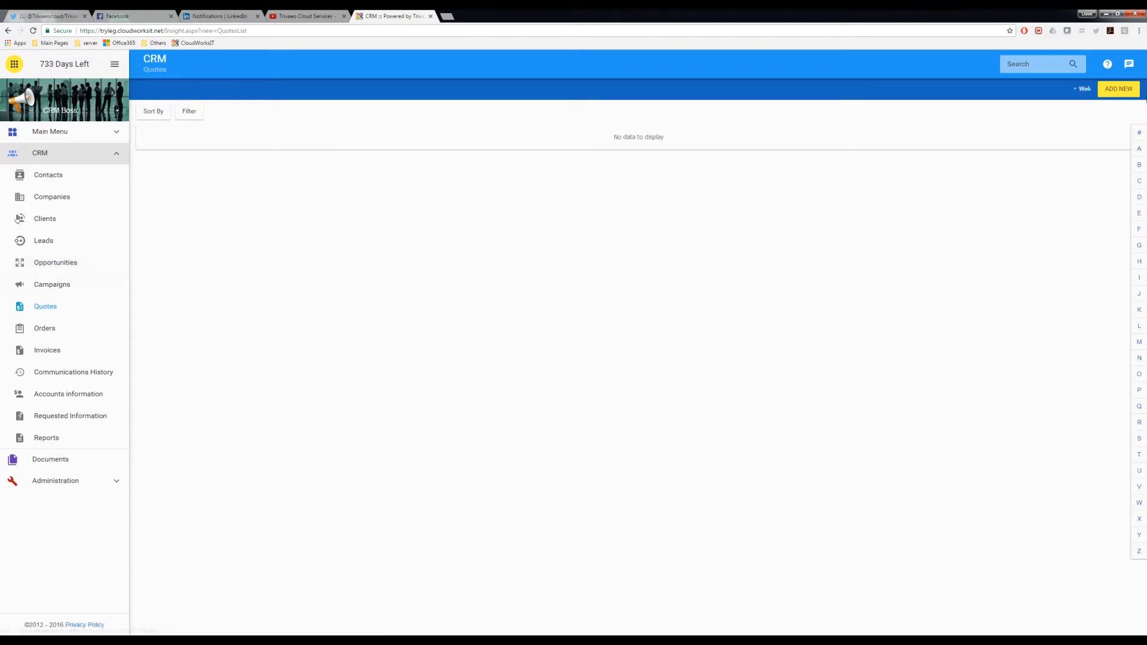
pyautogui.click(1112, 91)
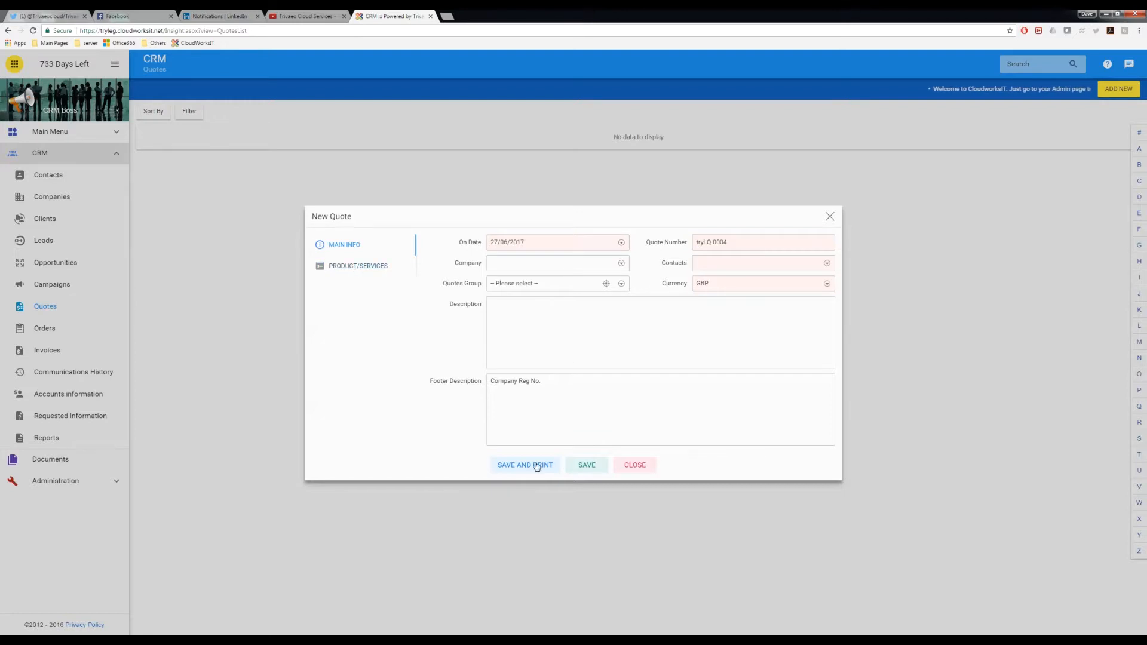
pyautogui.click(638, 466)
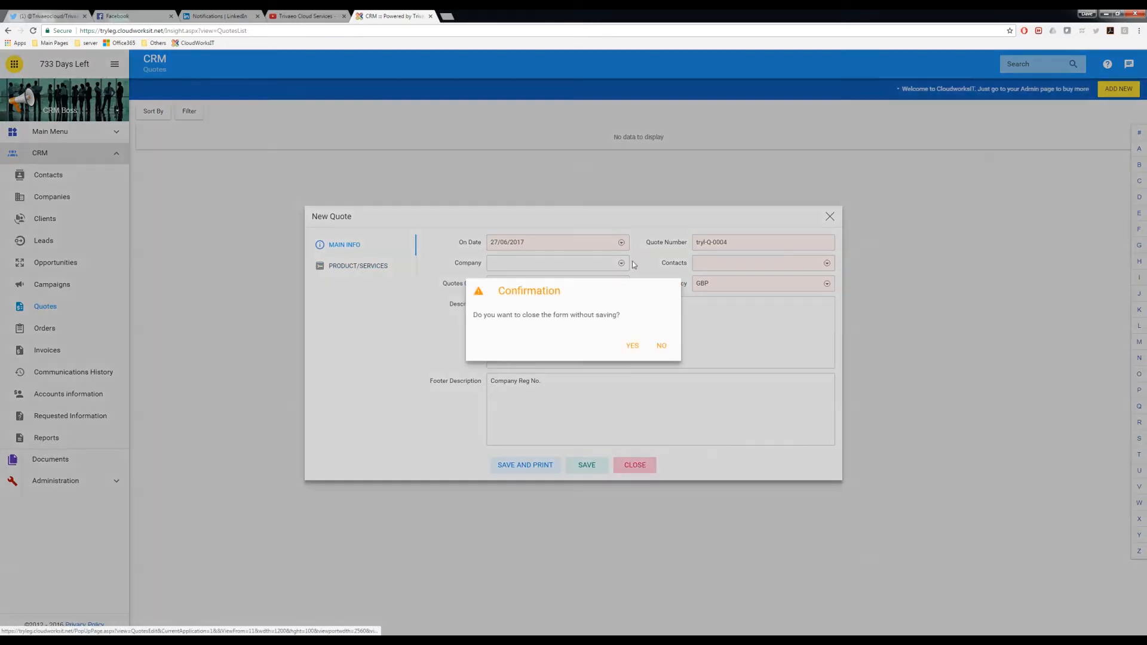
pyautogui.click(633, 349)
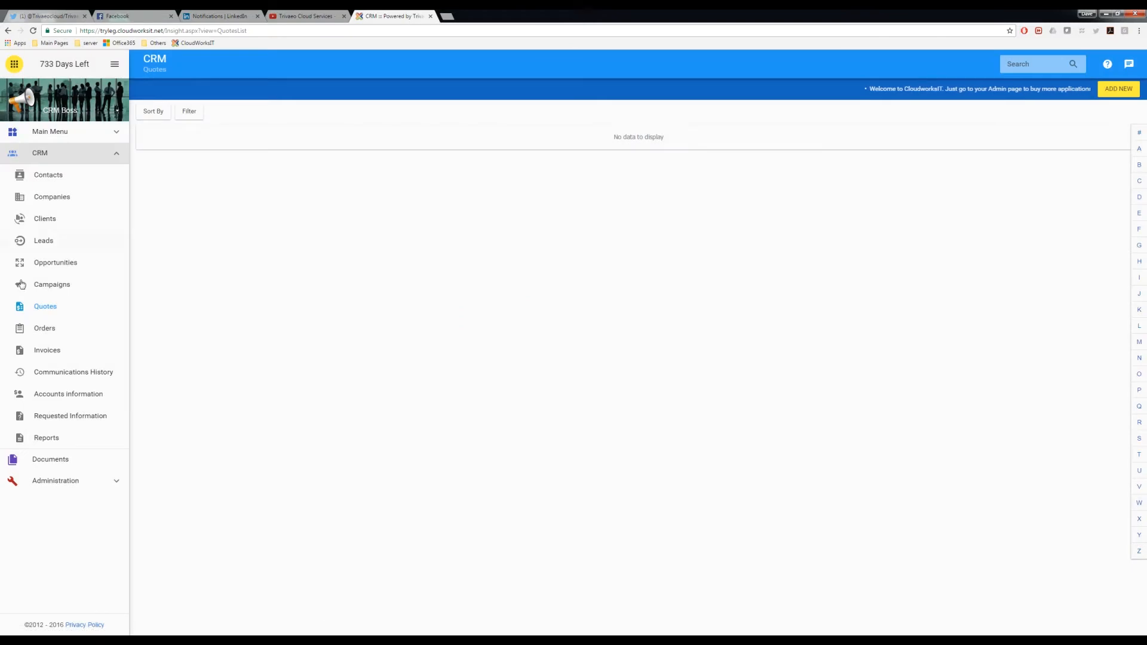
# Review the Boiler Maintenance Visit opportunity's details and its quotes
pyautogui.click(55, 263)
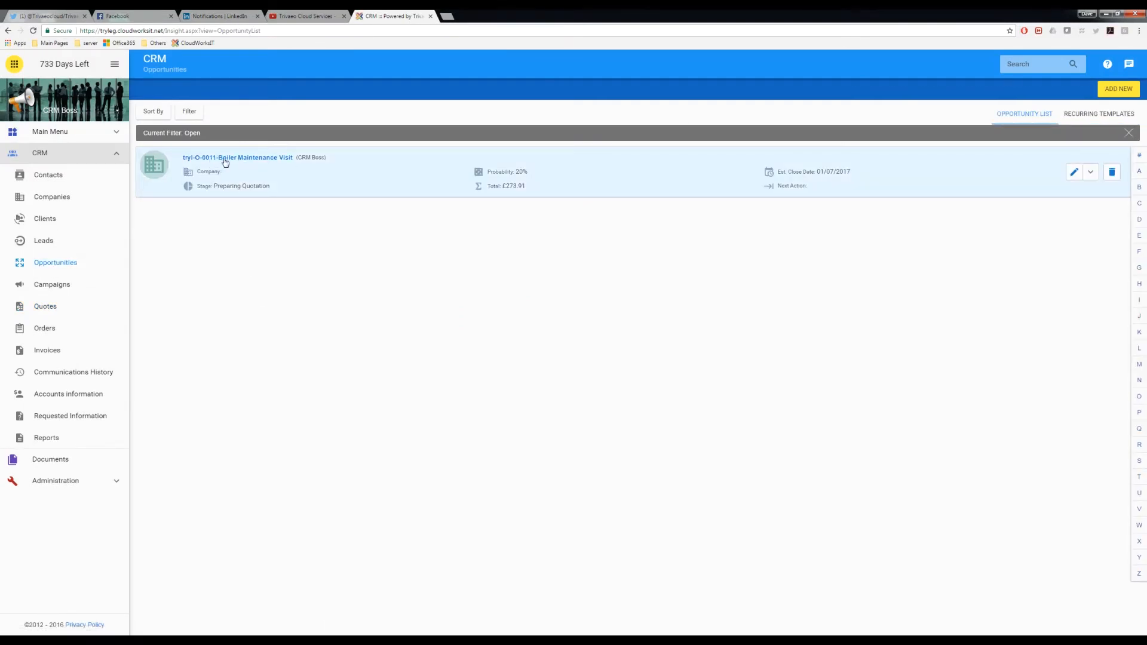
pyautogui.click(263, 158)
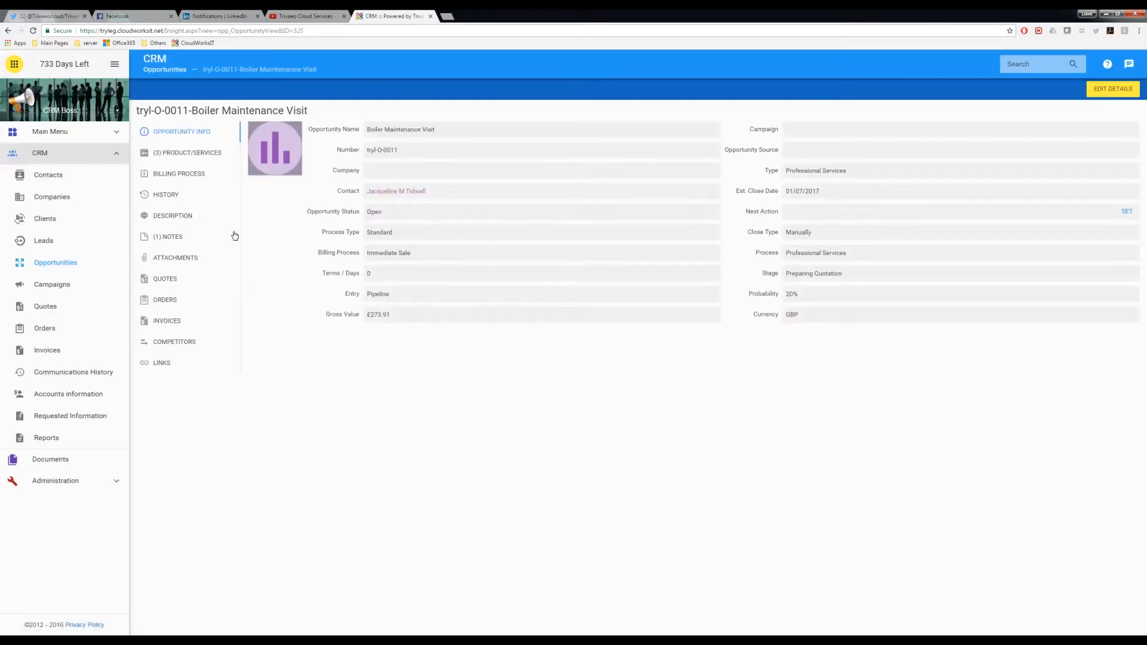
pyautogui.click(181, 150)
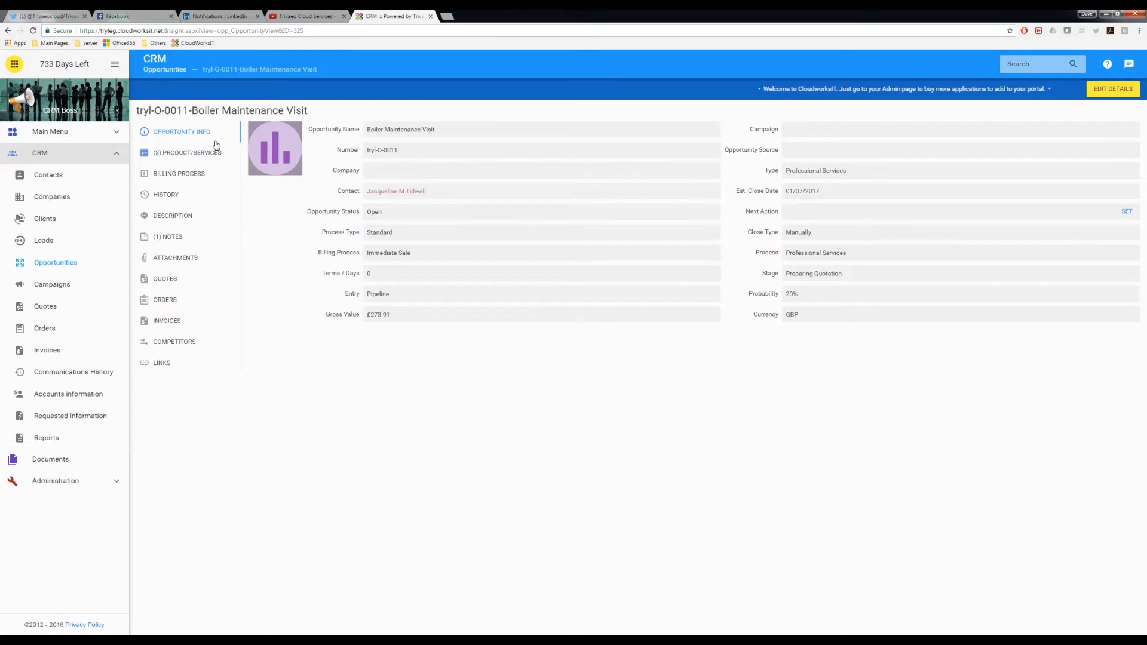
pyautogui.click(167, 283)
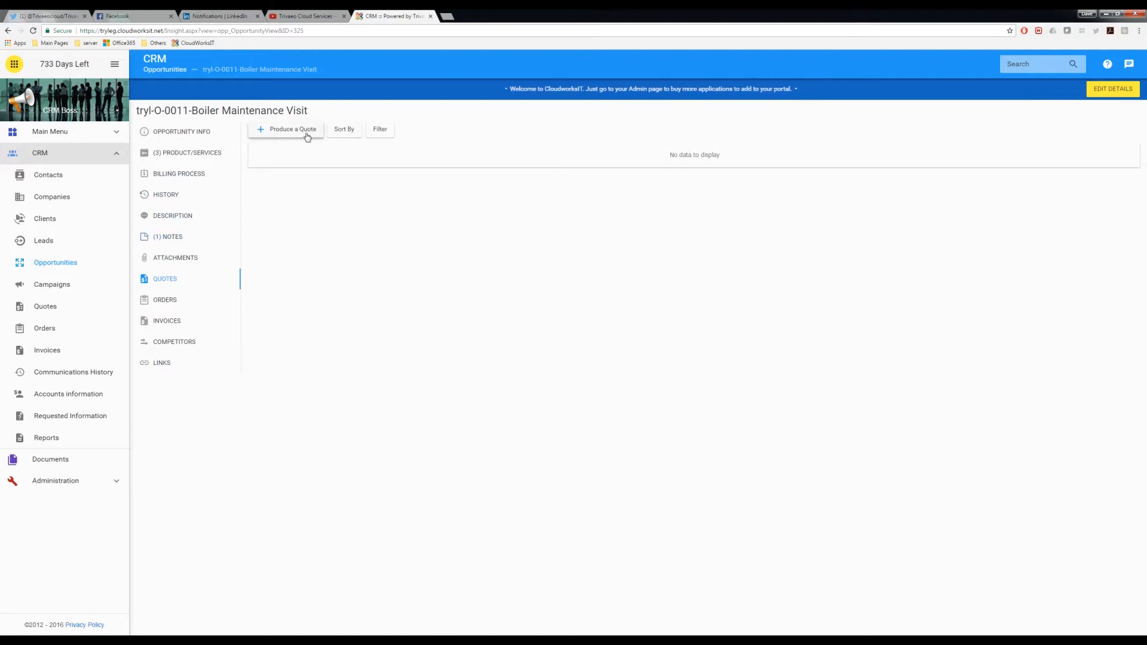
# Compare the general quotes list with the quotes section of the Boiler Maintenance Visit opportunity
pyautogui.click(45, 306)
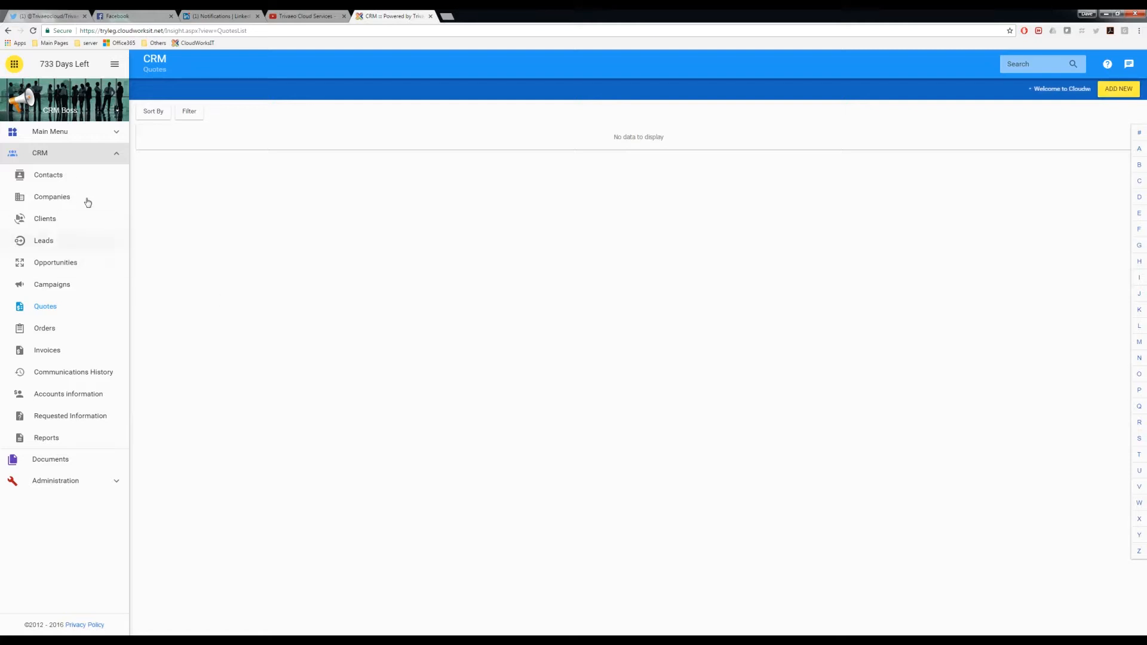
pyautogui.click(52, 266)
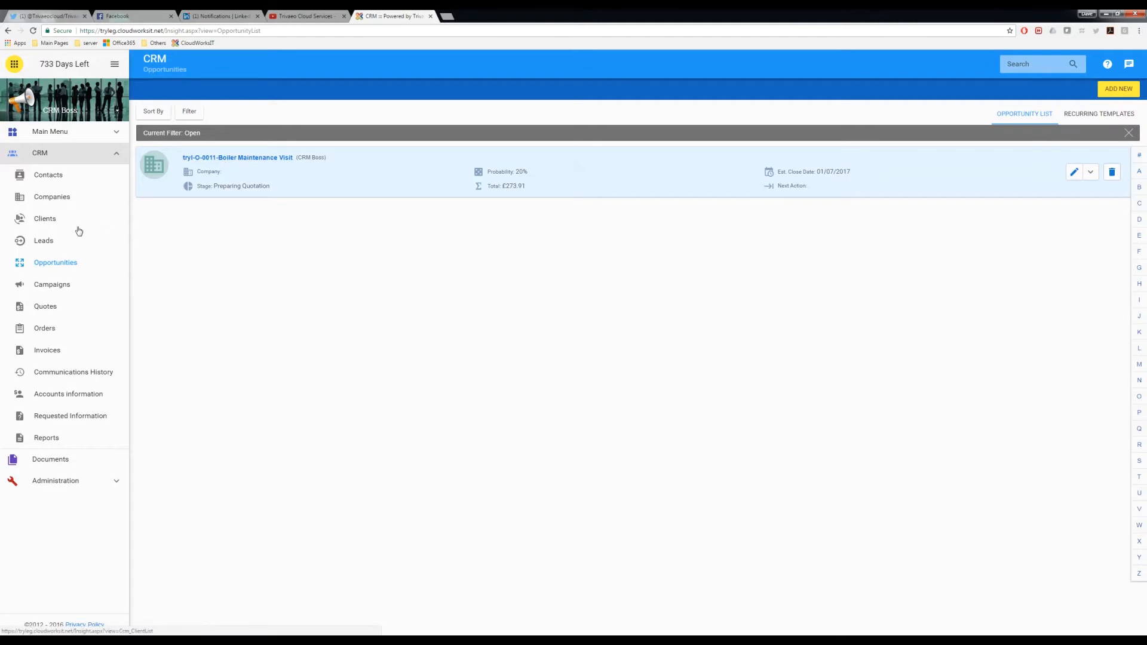
pyautogui.click(229, 158)
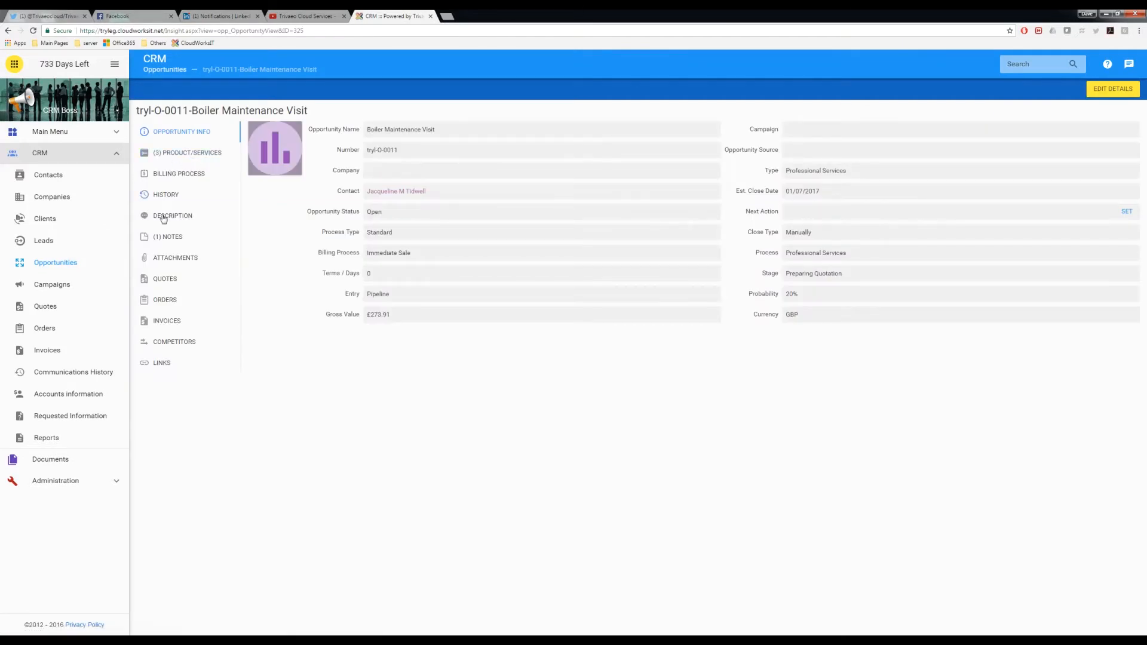
pyautogui.click(167, 280)
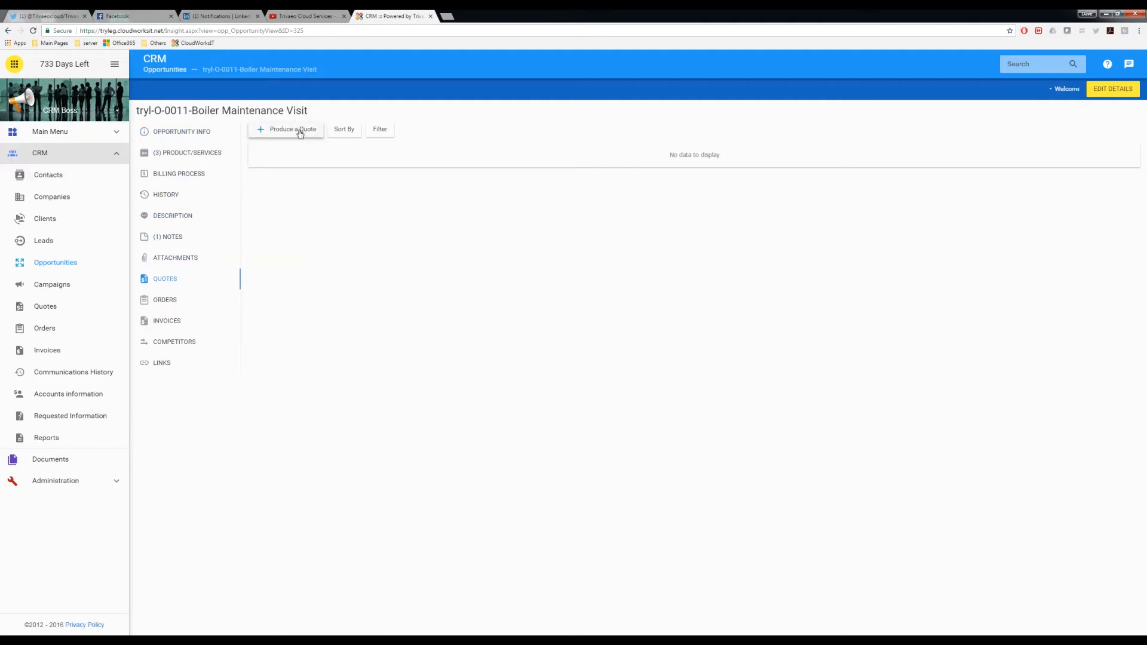
# Check the company details and bank accounts in the global administration settings
pyautogui.click(63, 481)
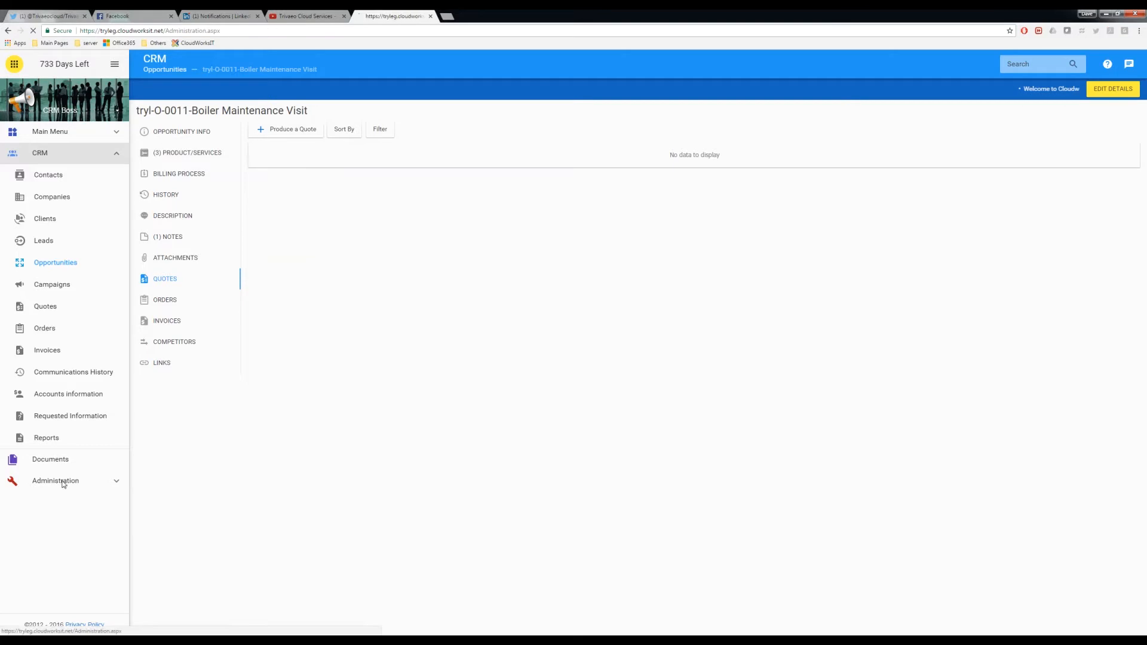
pyautogui.click(351, 152)
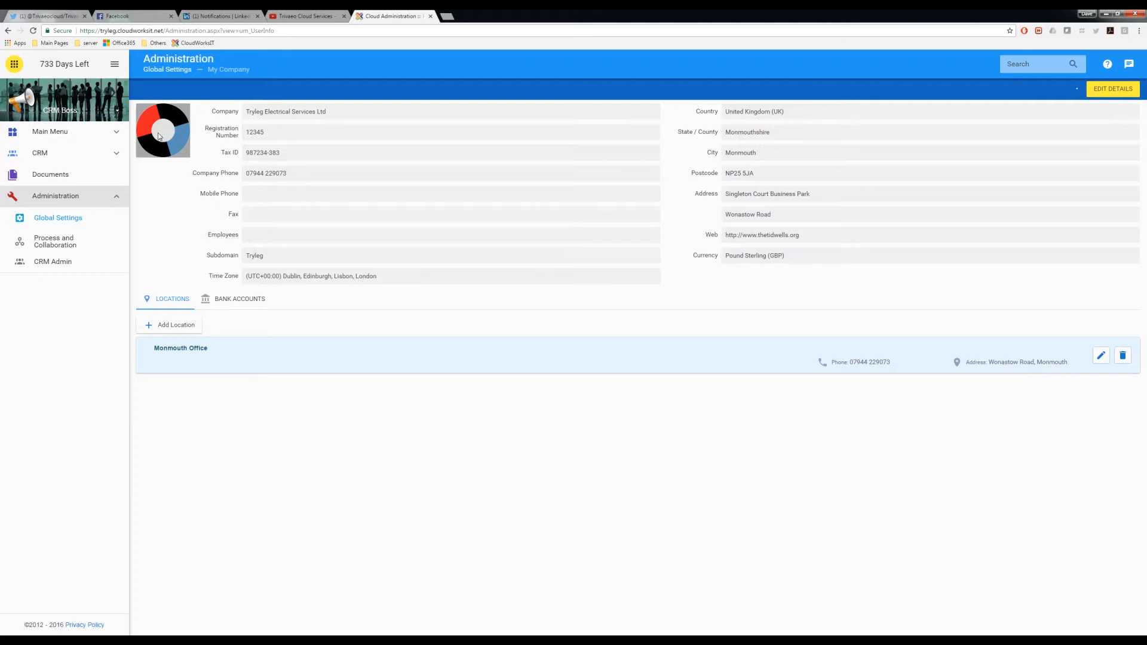
pyautogui.click(230, 302)
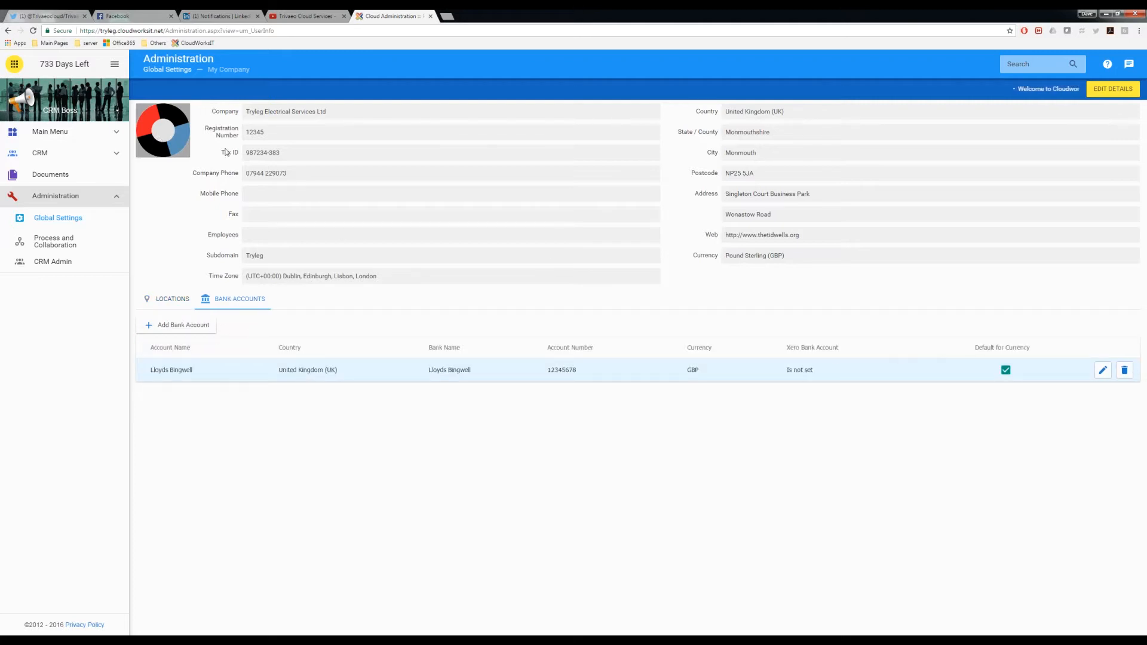
# View the contact linked to the Boiler Maintenance Visit opportunity and that contact's own opportunities
pyautogui.click(42, 155)
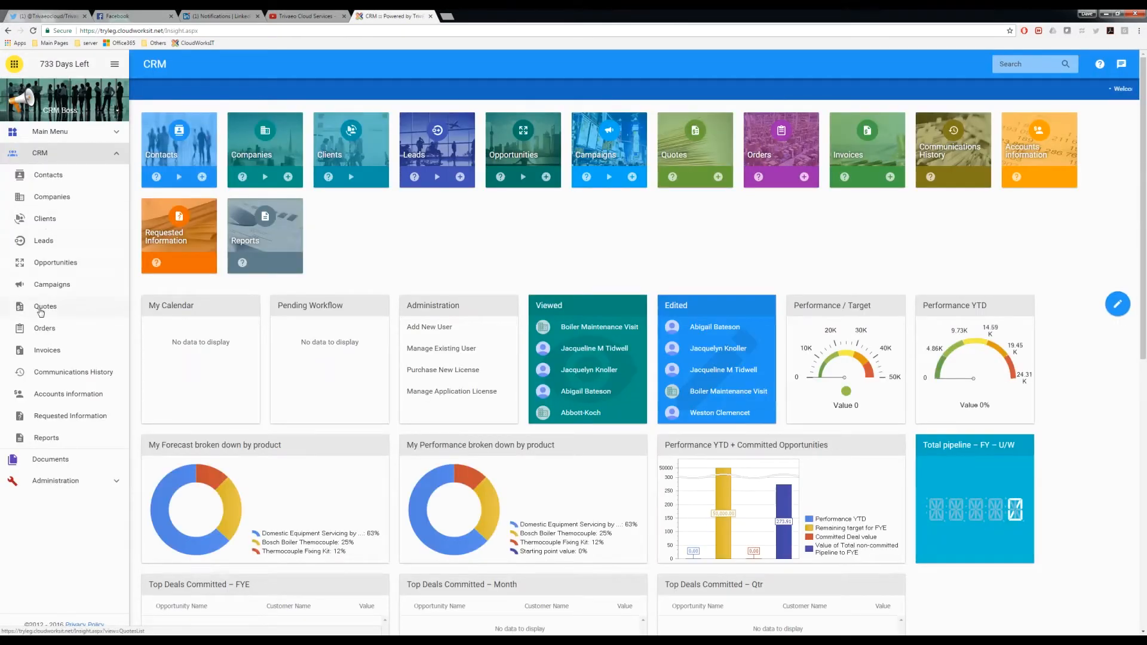
pyautogui.click(45, 265)
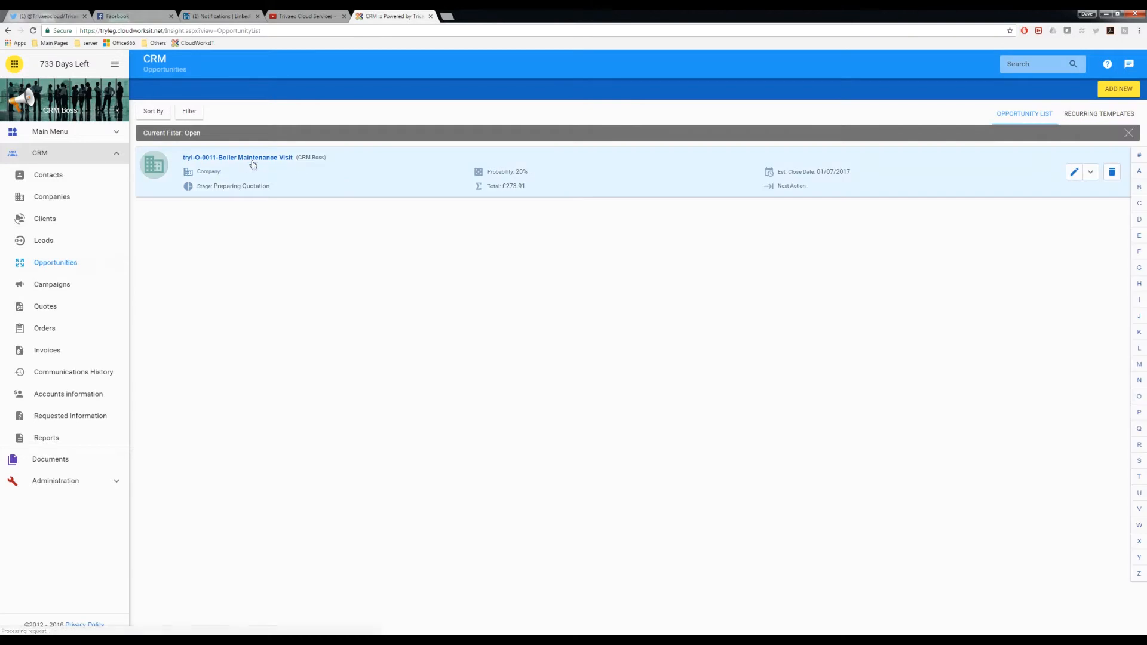
pyautogui.click(241, 158)
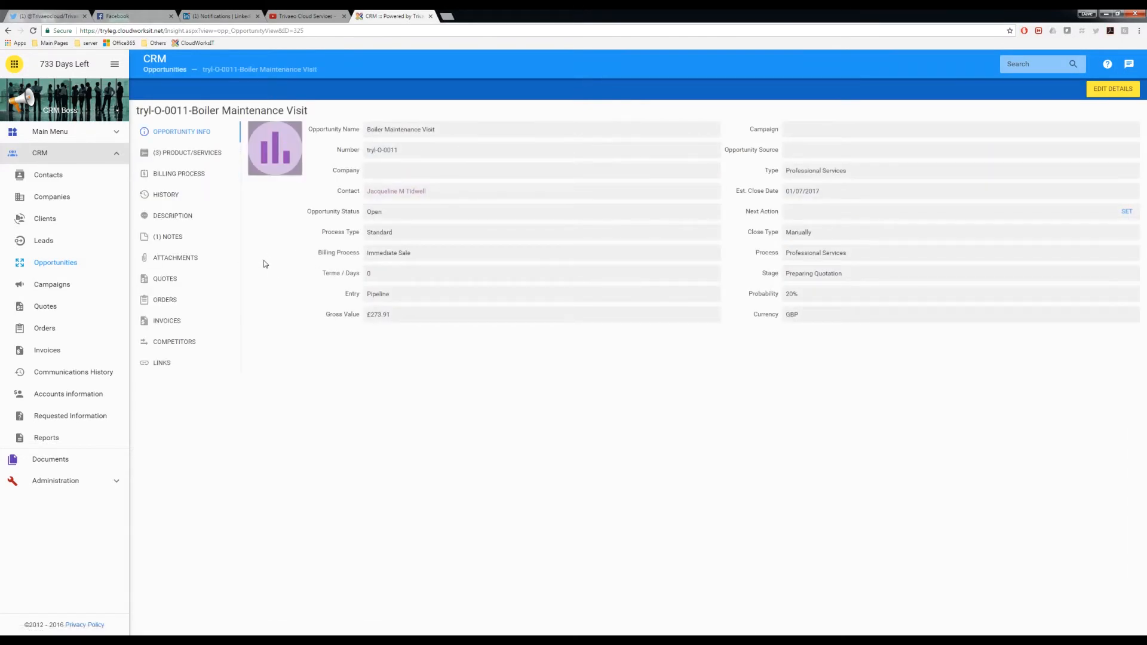
pyautogui.click(383, 194)
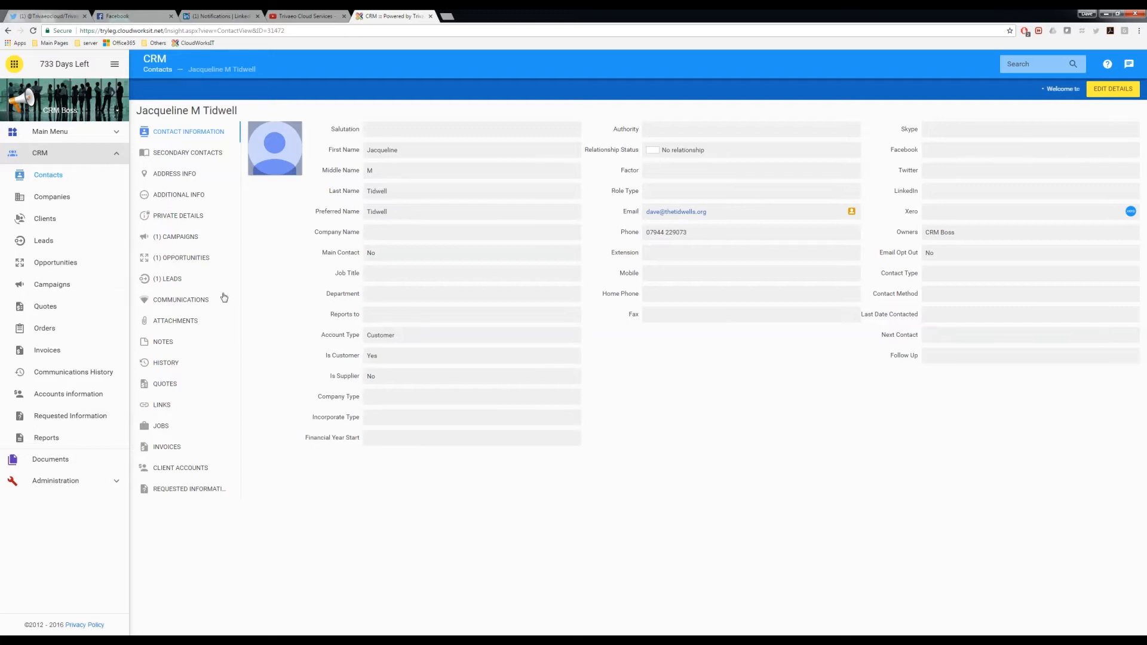
pyautogui.click(174, 258)
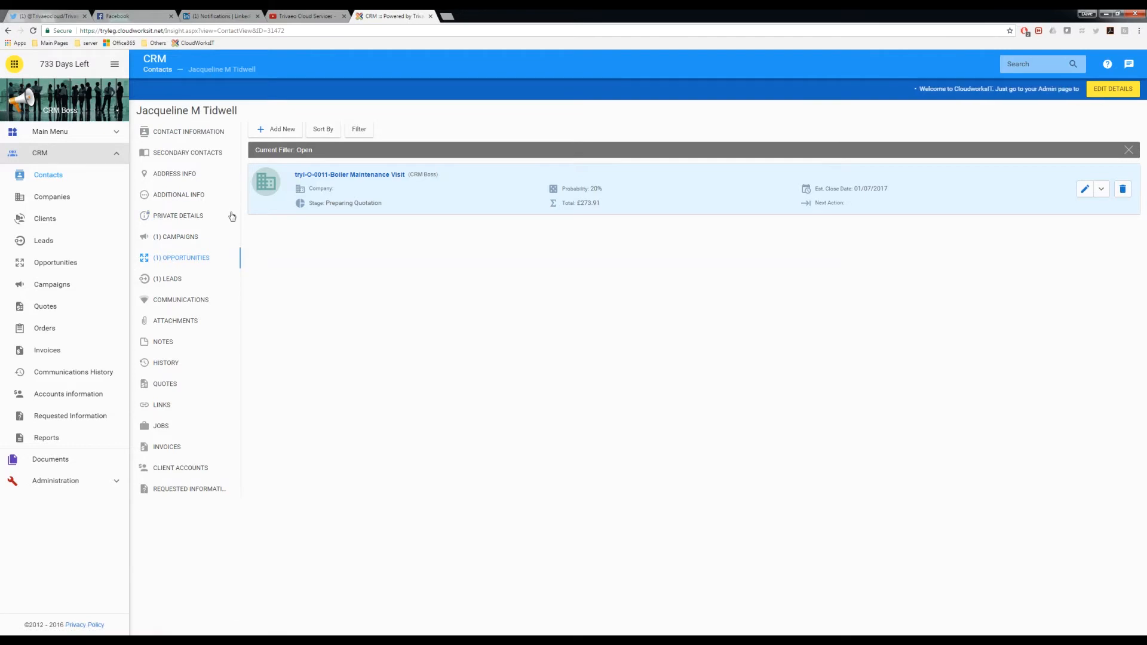
# Produce quote TempQ-001 from the Boiler Maintenance Visit opportunity, describing the boiler maintenance and thermocouple fitting, with a footer stating it is payable on delivery
pyautogui.click(51, 262)
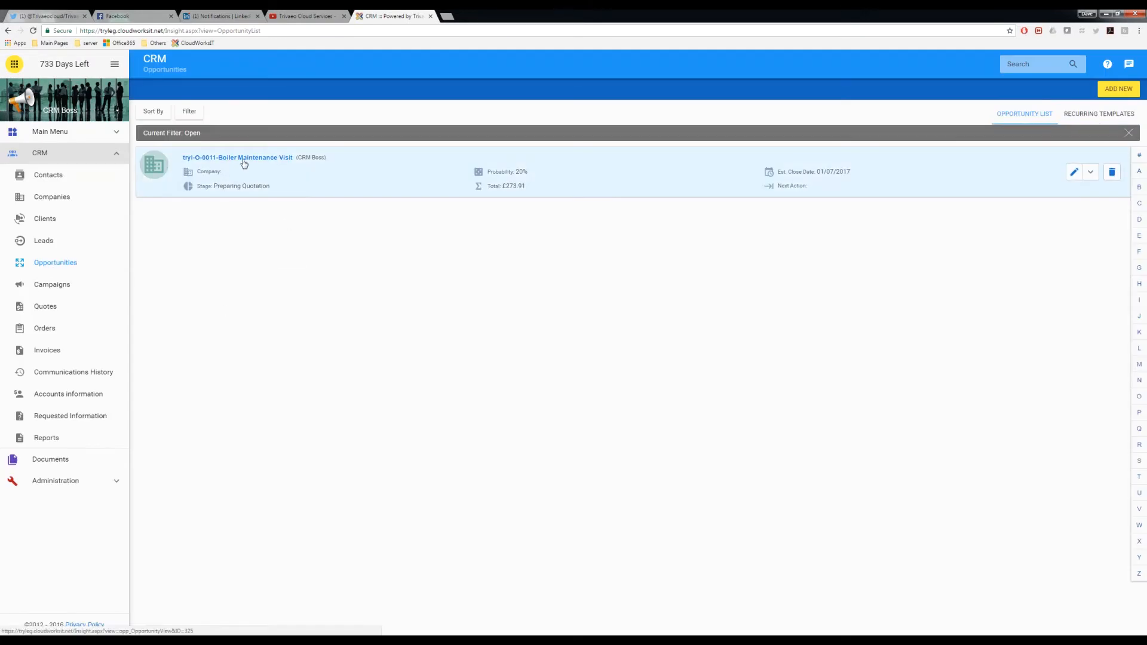
pyautogui.click(244, 159)
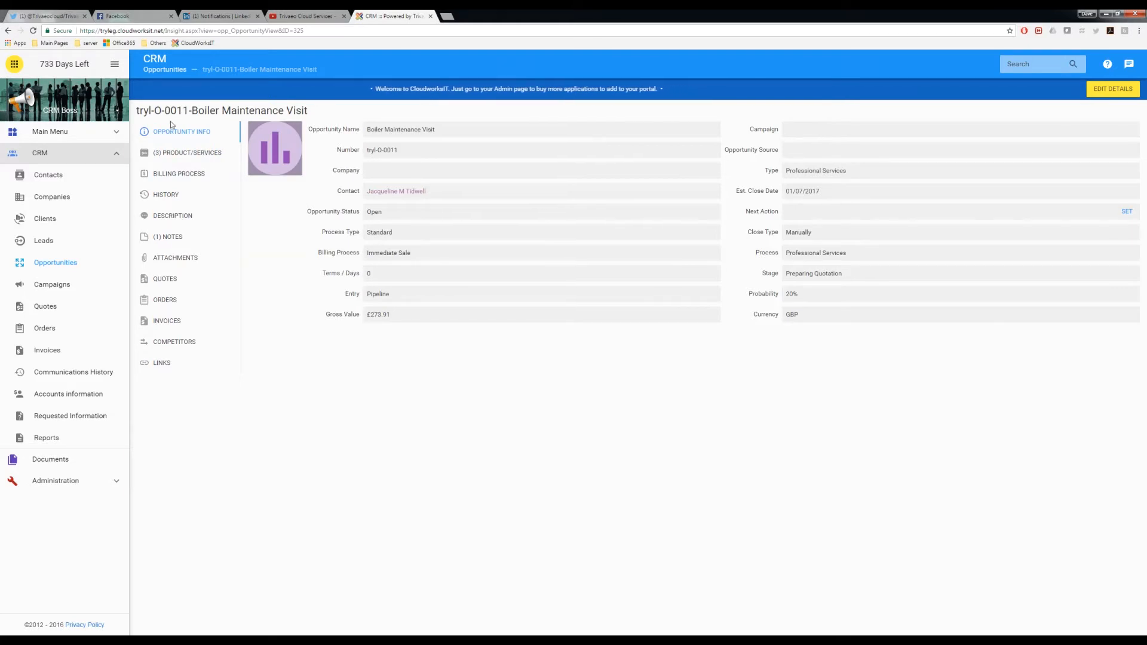
pyautogui.click(165, 282)
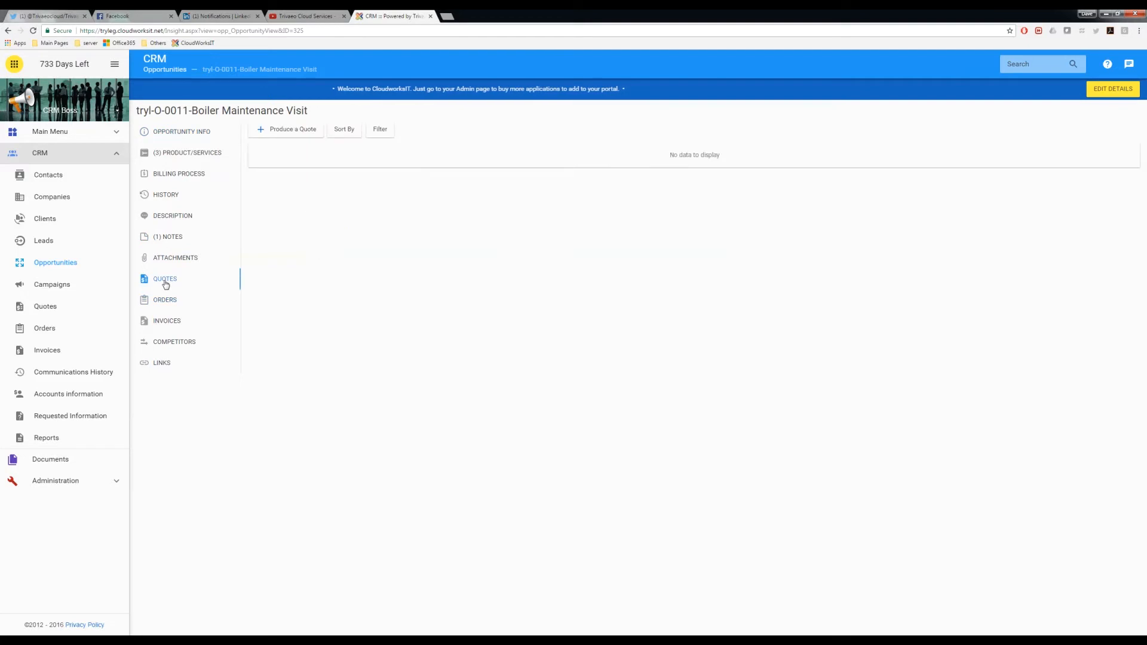
pyautogui.click(303, 133)
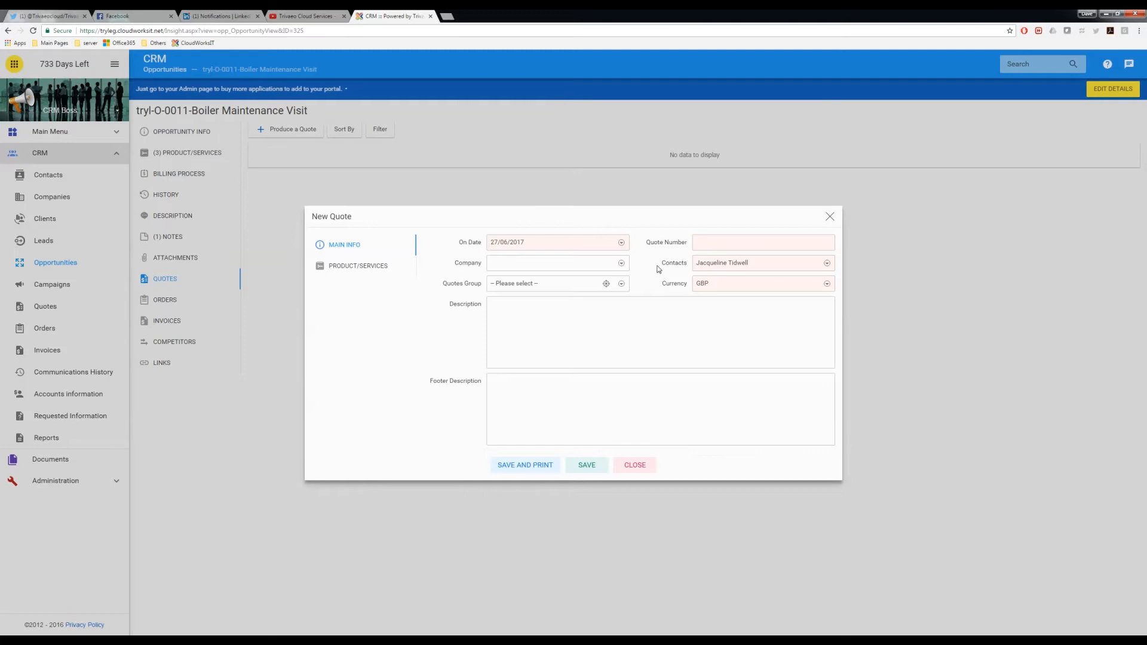
pyautogui.click(725, 240)
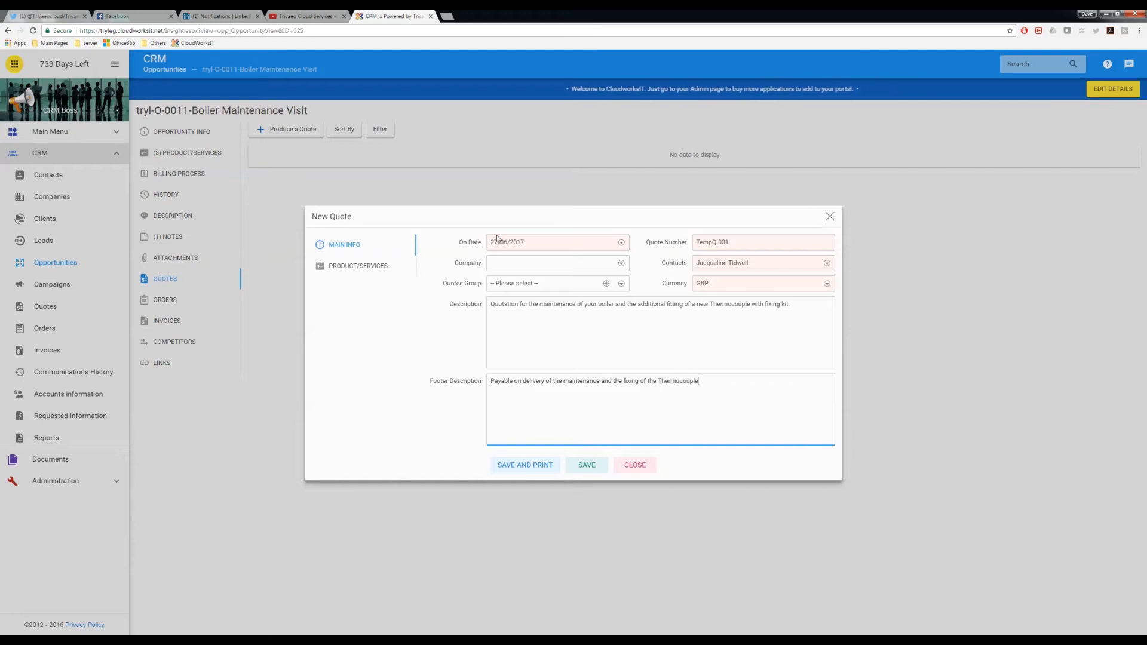
# Check the products and services included in the new quote, and save it for printing
pyautogui.click(369, 270)
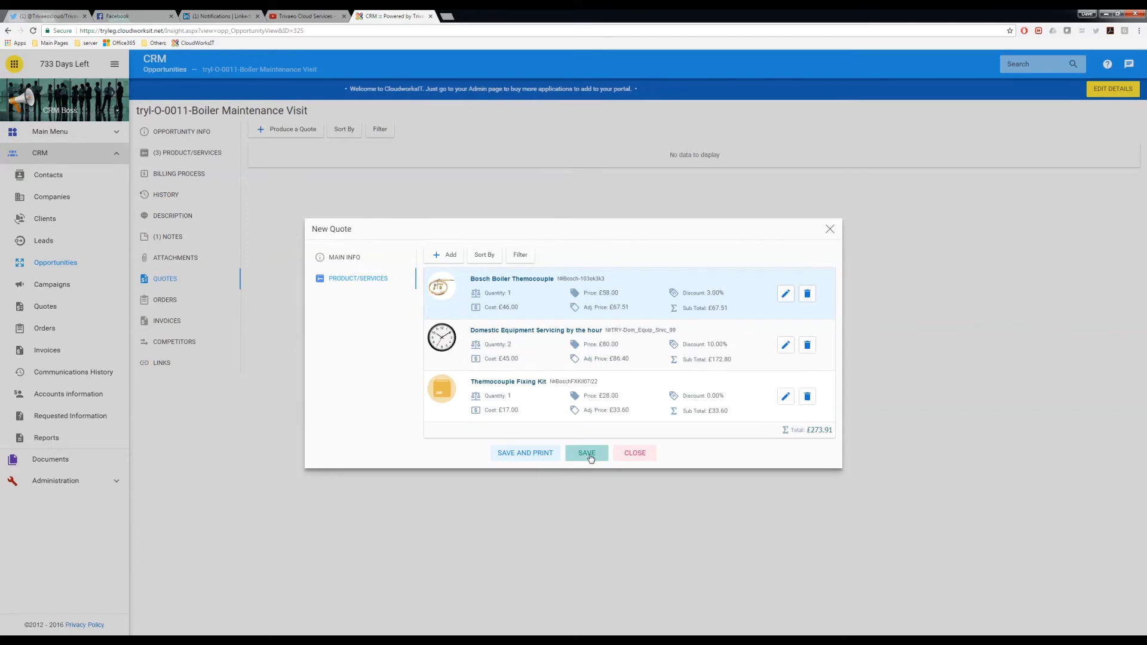
pyautogui.click(529, 457)
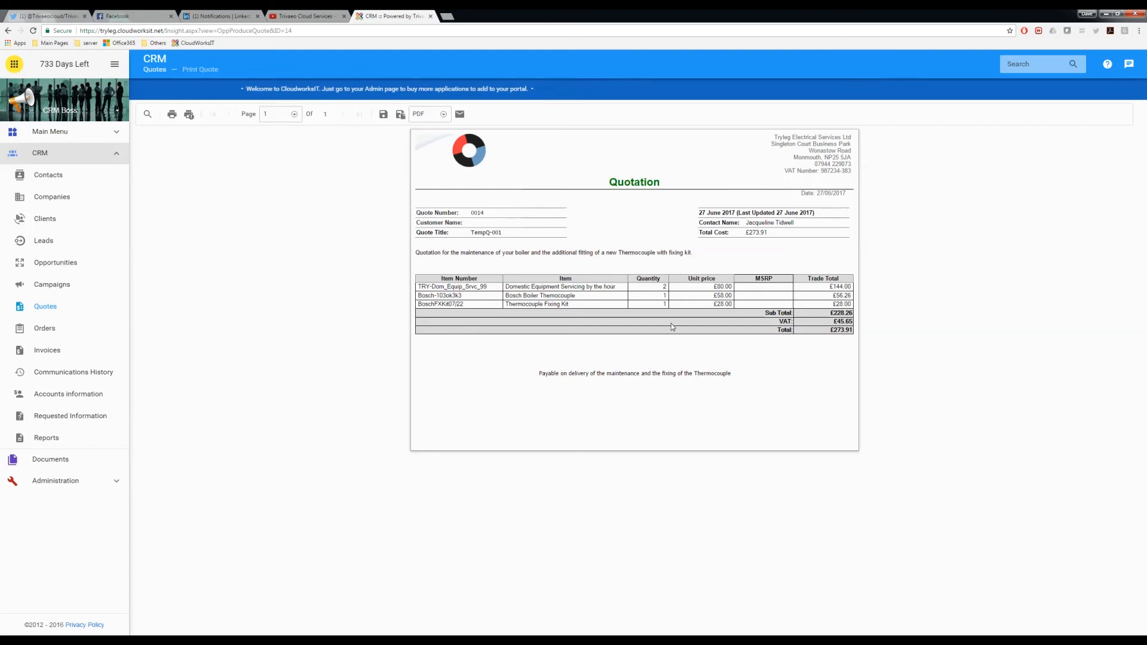
# Email the quote to its contact with subject "TempQ-001 Quotation for your boiler maintenance" and a message presenting the attached boiler service and thermocouple fitting quotation
pyautogui.click(459, 114)
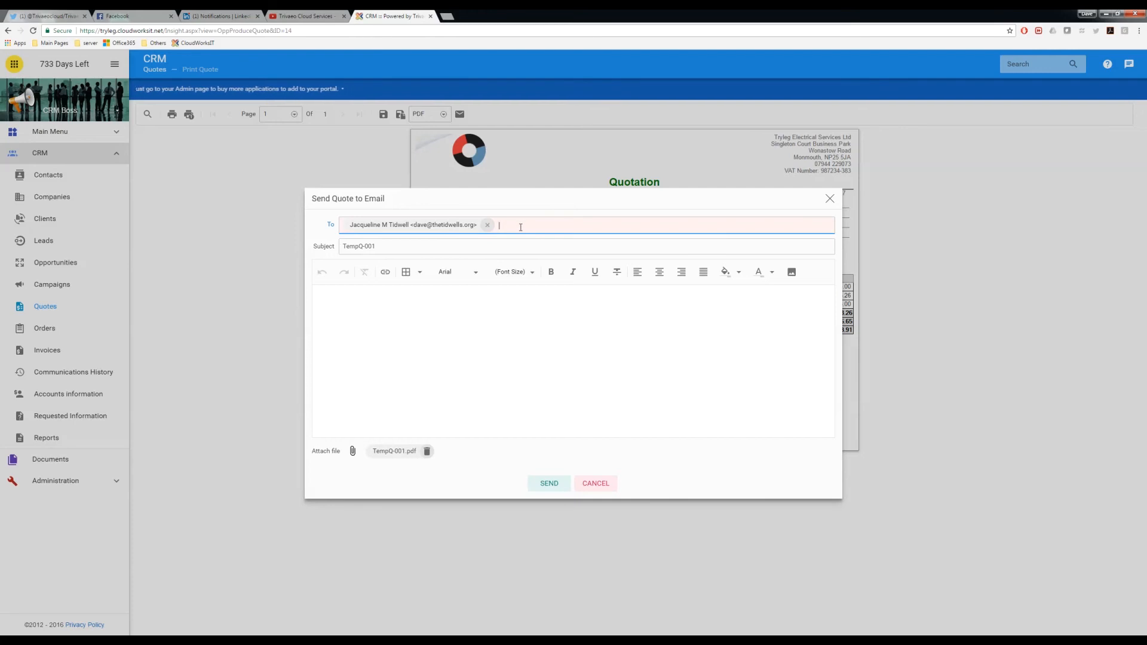
pyautogui.click(389, 246)
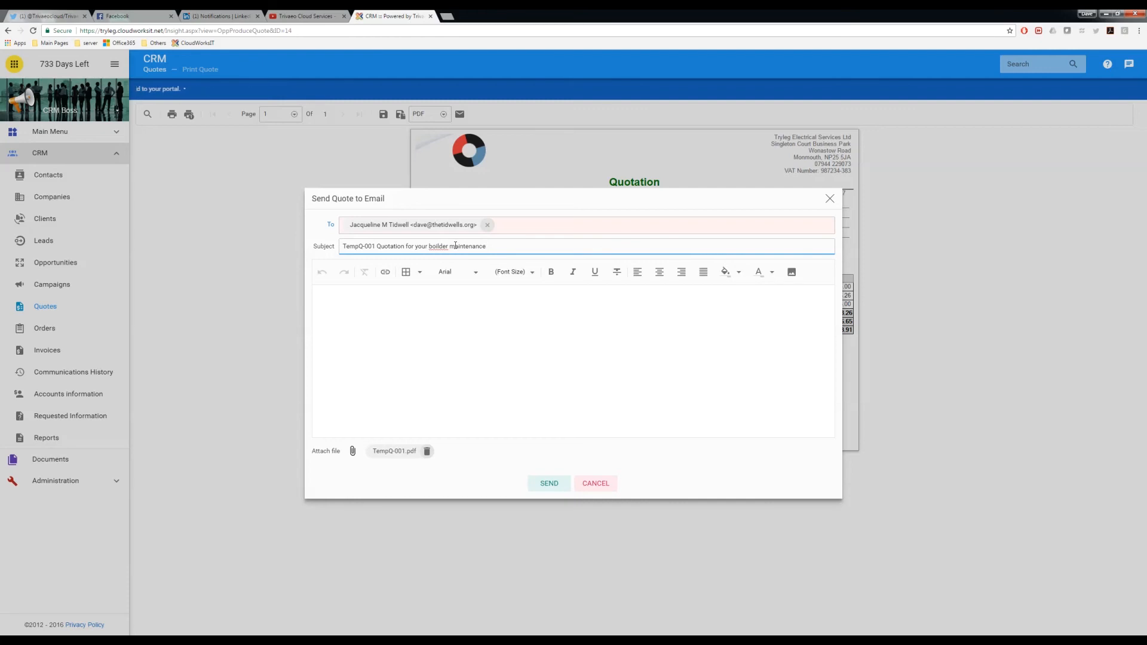
pyautogui.press('BackSpace')
pyautogui.click(417, 300)
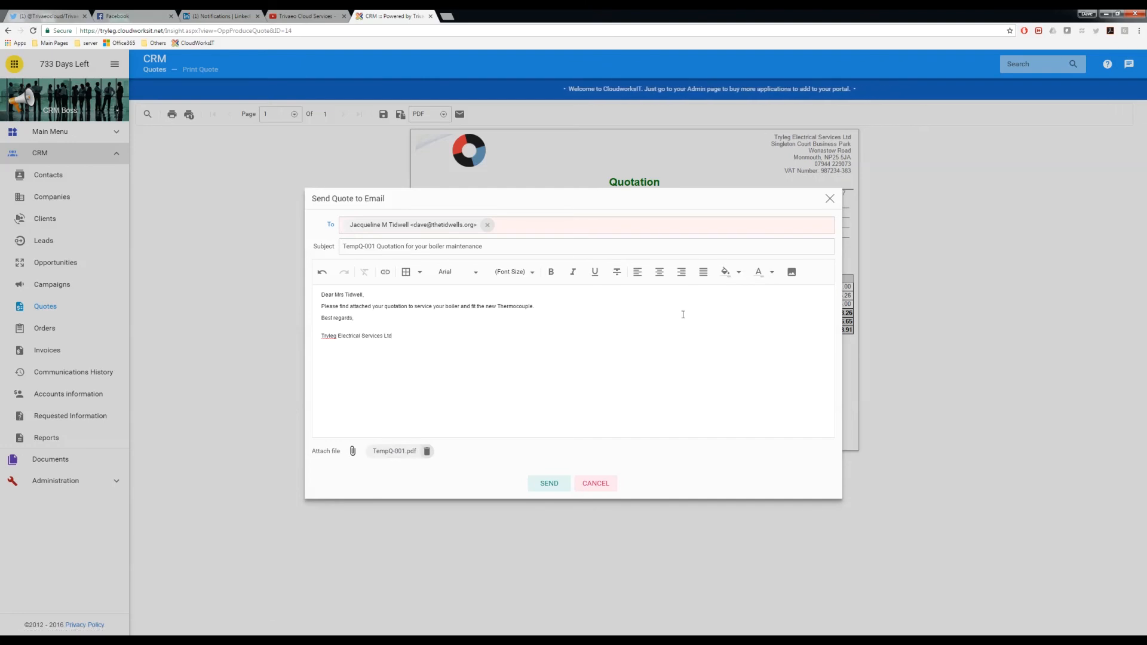
pyautogui.click(546, 485)
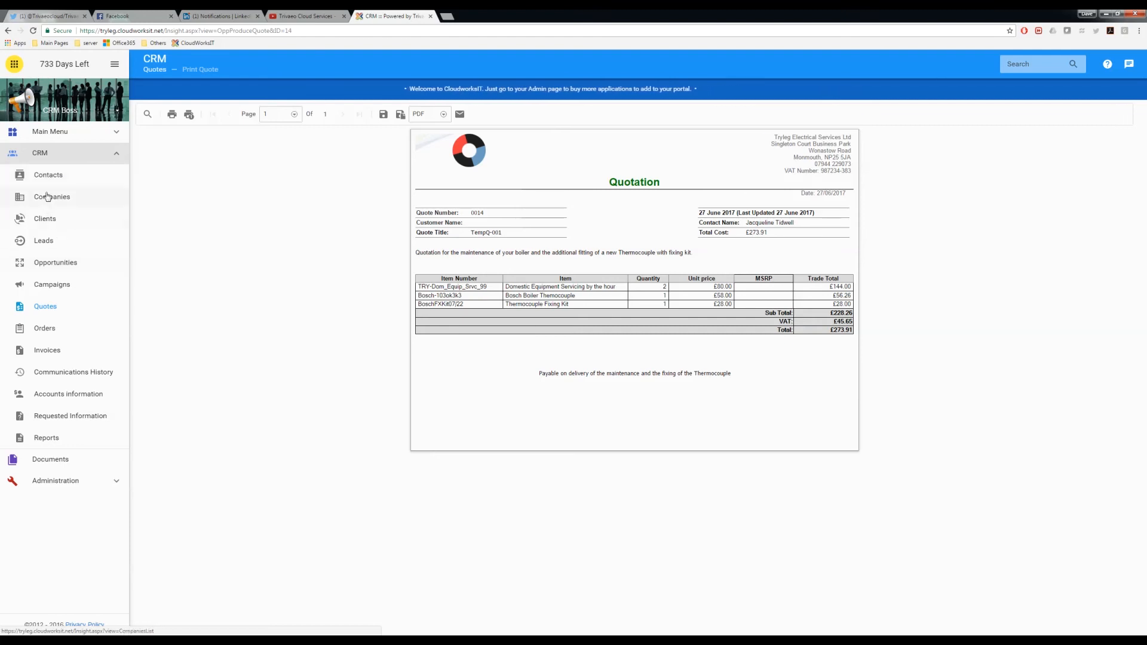
# Check the quotes on the Boiler Maintenance Visit opportunity, and the communications and quotes recorded for its linked contact
pyautogui.click(50, 262)
pyautogui.click(250, 159)
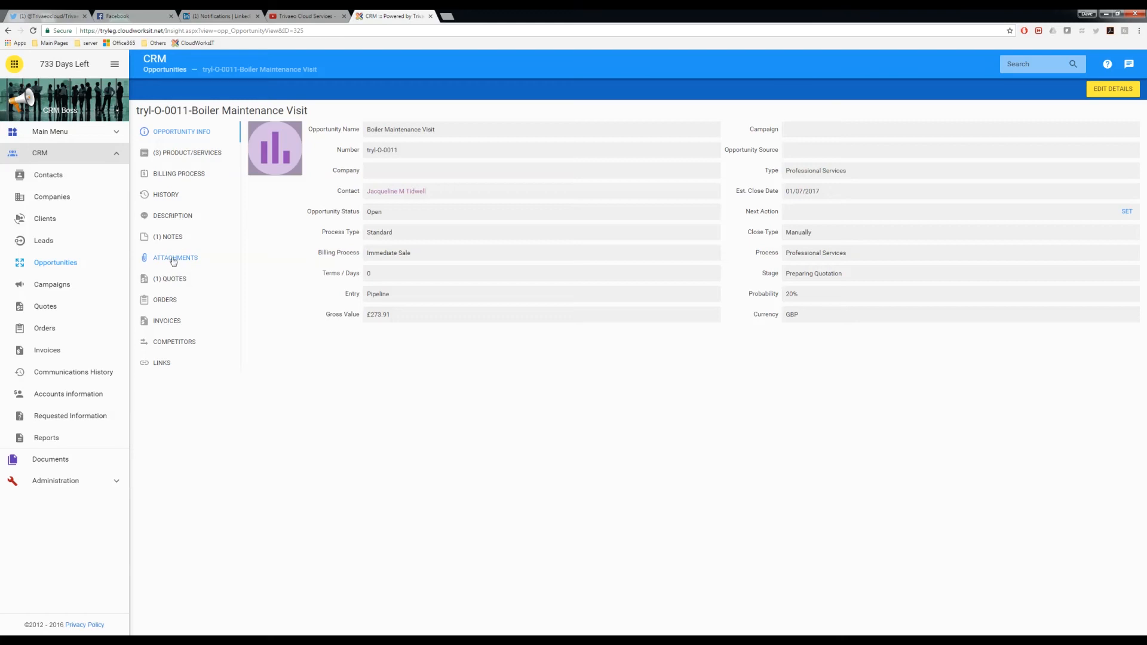
pyautogui.click(170, 280)
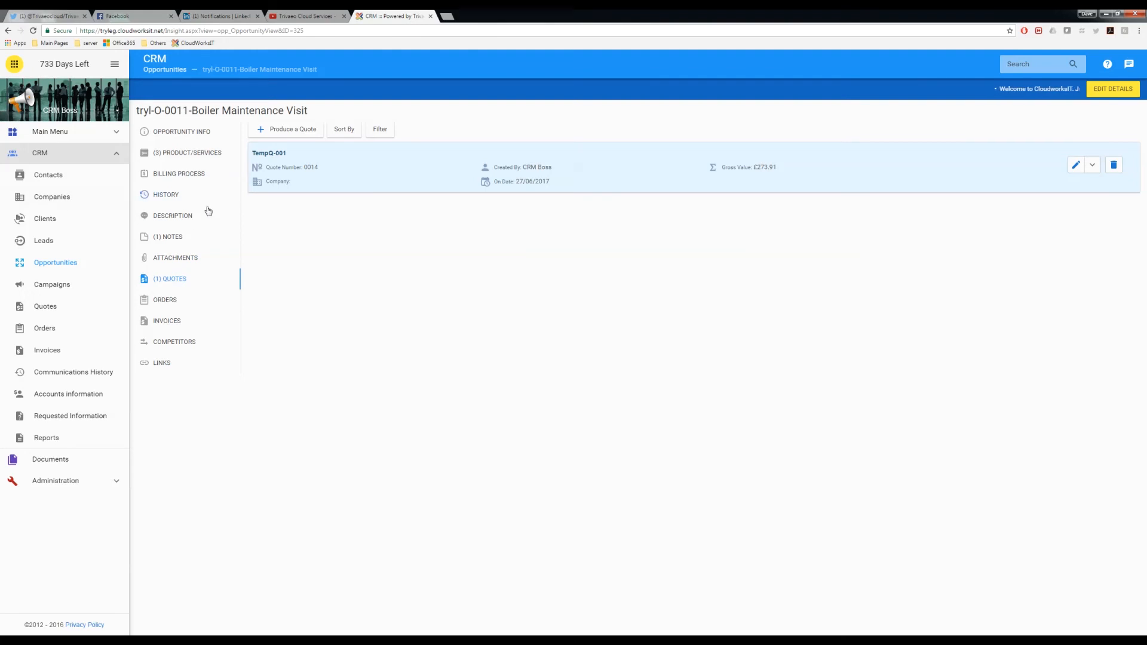
pyautogui.click(180, 136)
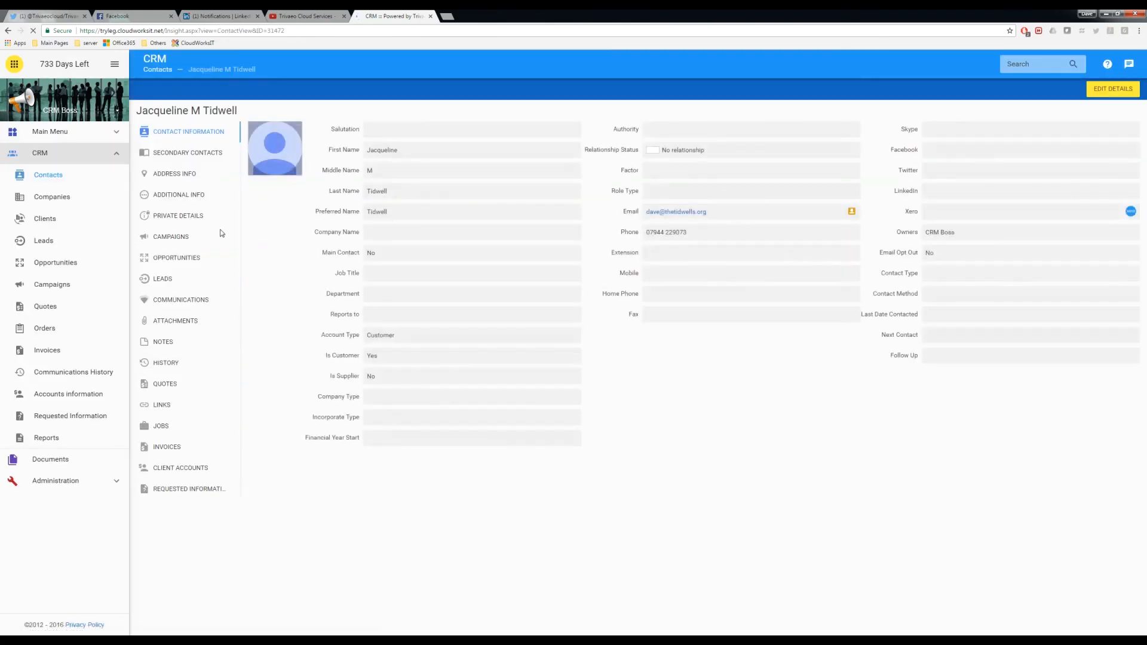
pyautogui.click(182, 300)
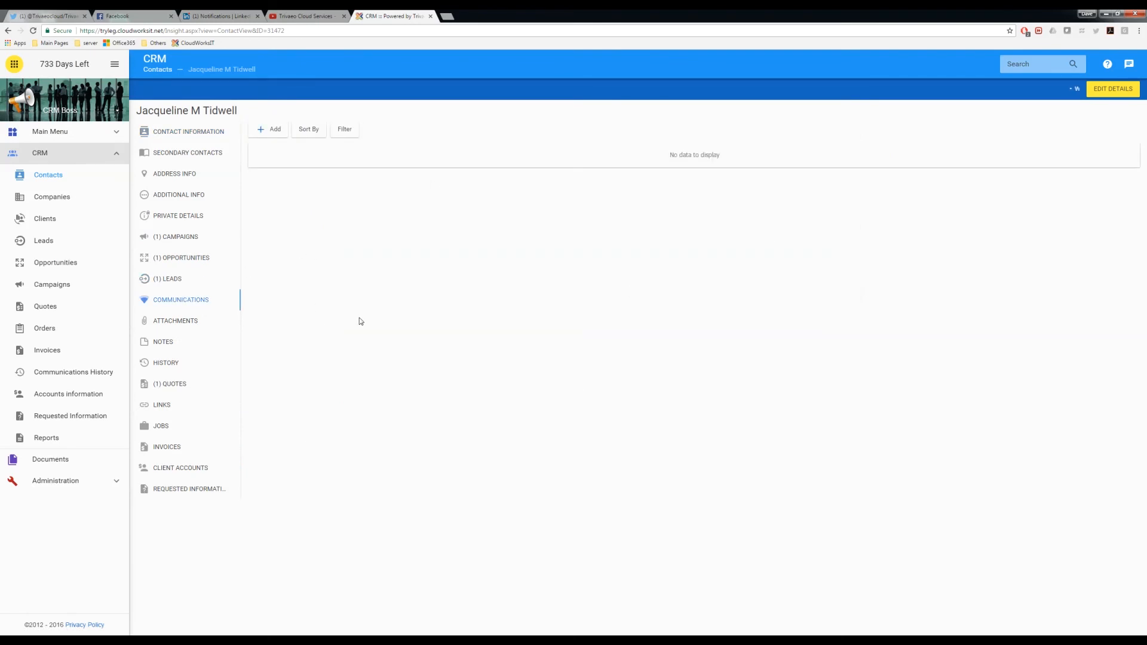
pyautogui.click(175, 384)
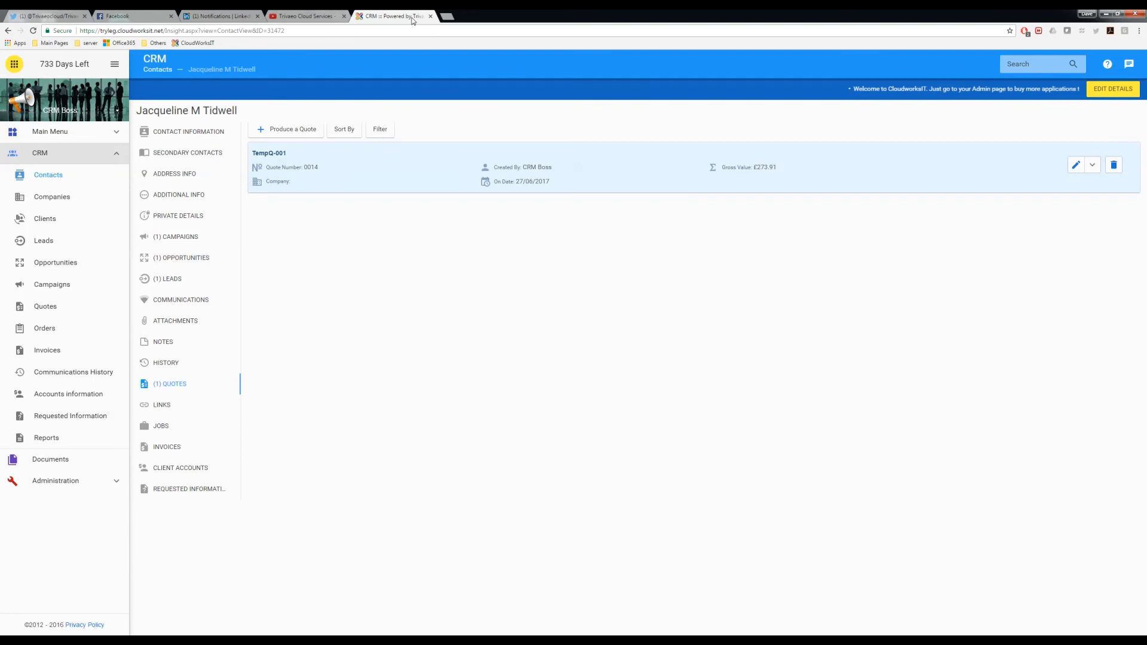
# Open the SmarterMail webmail in a new browser tab, log in with the saved credentials and show the inbox
pyautogui.click(443, 17)
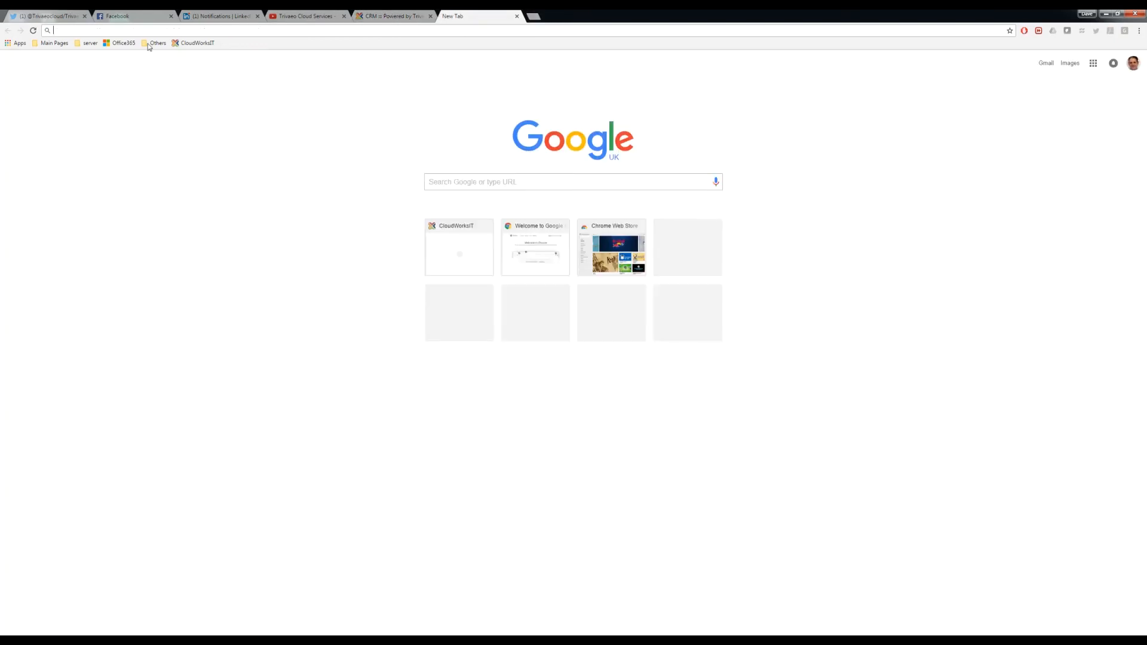
pyautogui.click(52, 43)
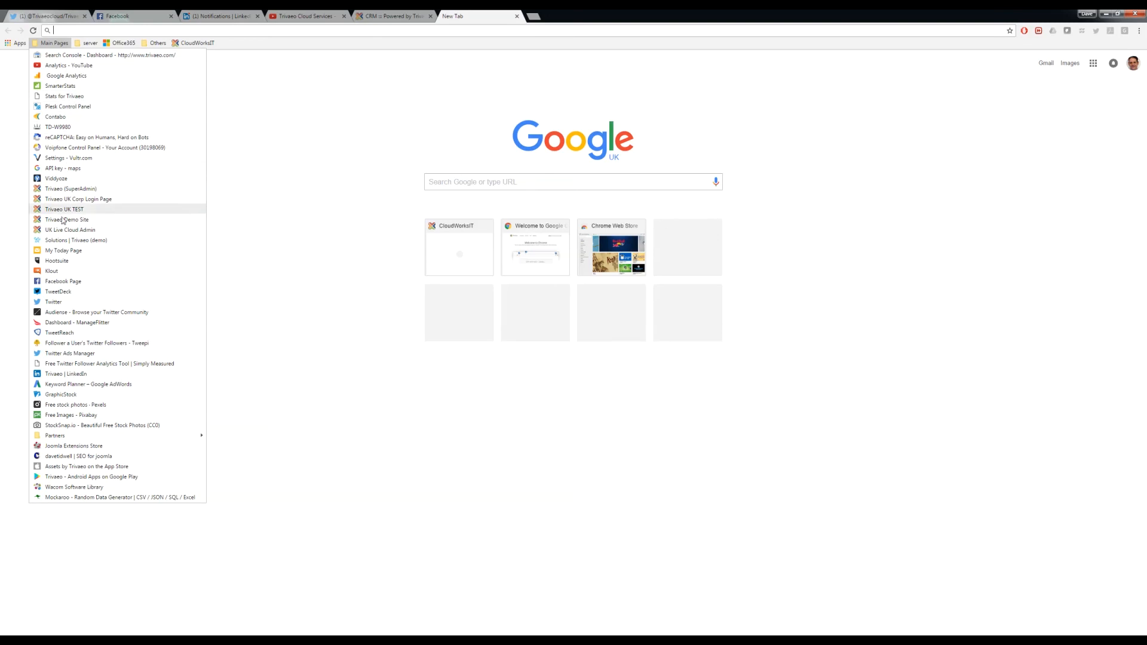
pyautogui.click(63, 250)
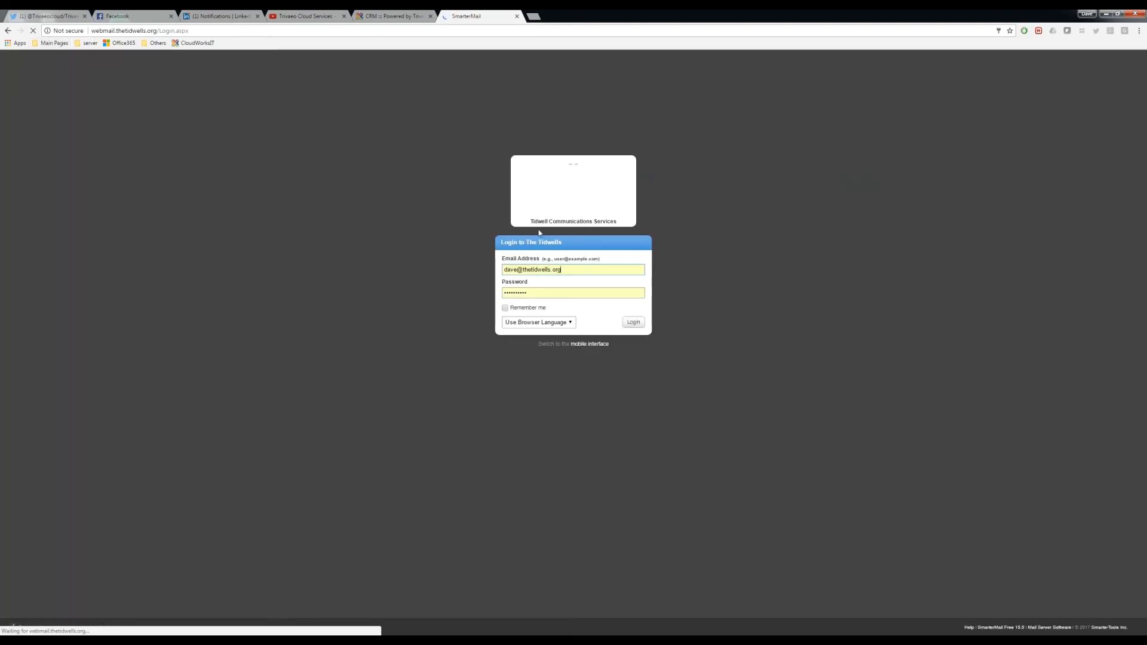
pyautogui.click(632, 323)
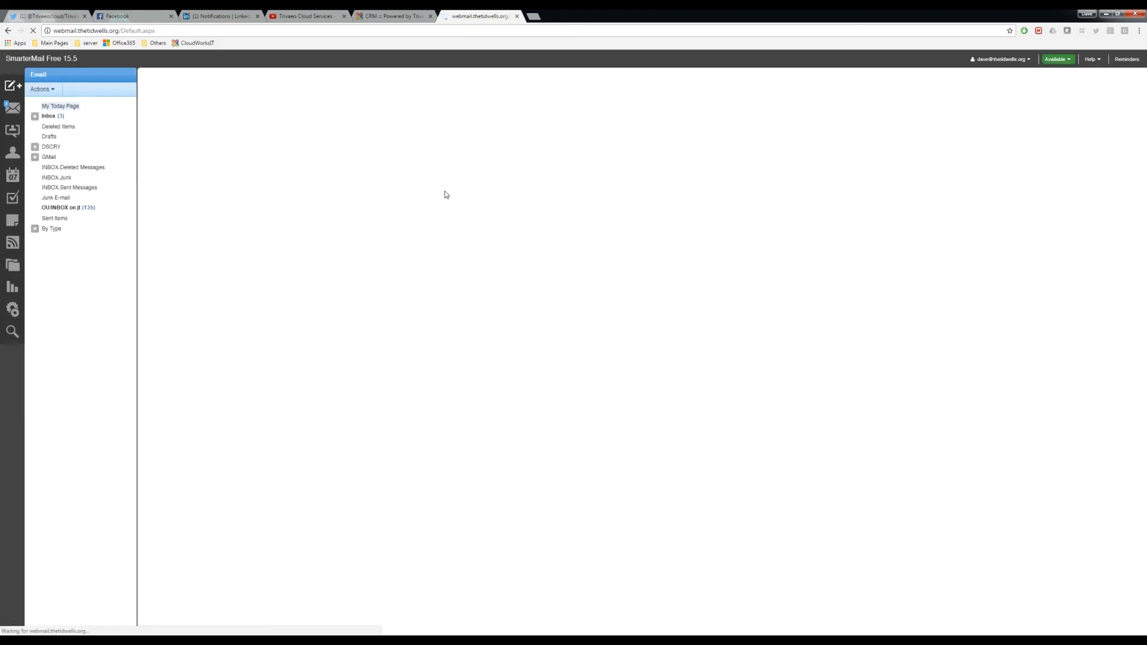
pyautogui.click(52, 118)
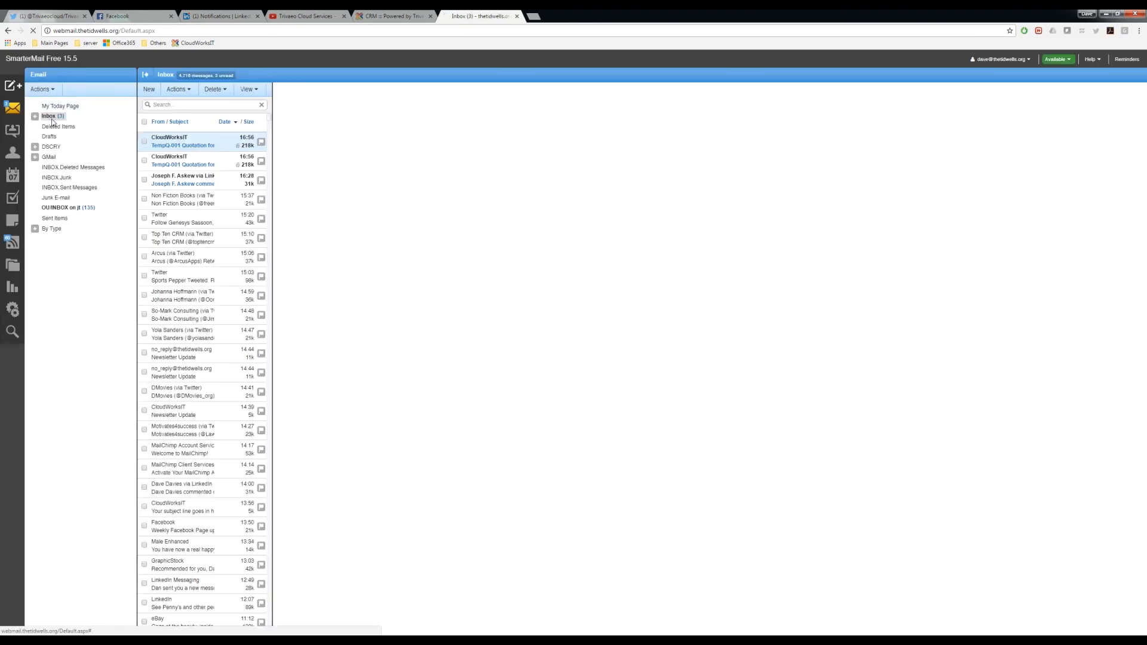
# Read the received TempQ-001 quotation emails from CloudWorksIT, and download and view the attached TempQ-001.pdf
pyautogui.click(183, 145)
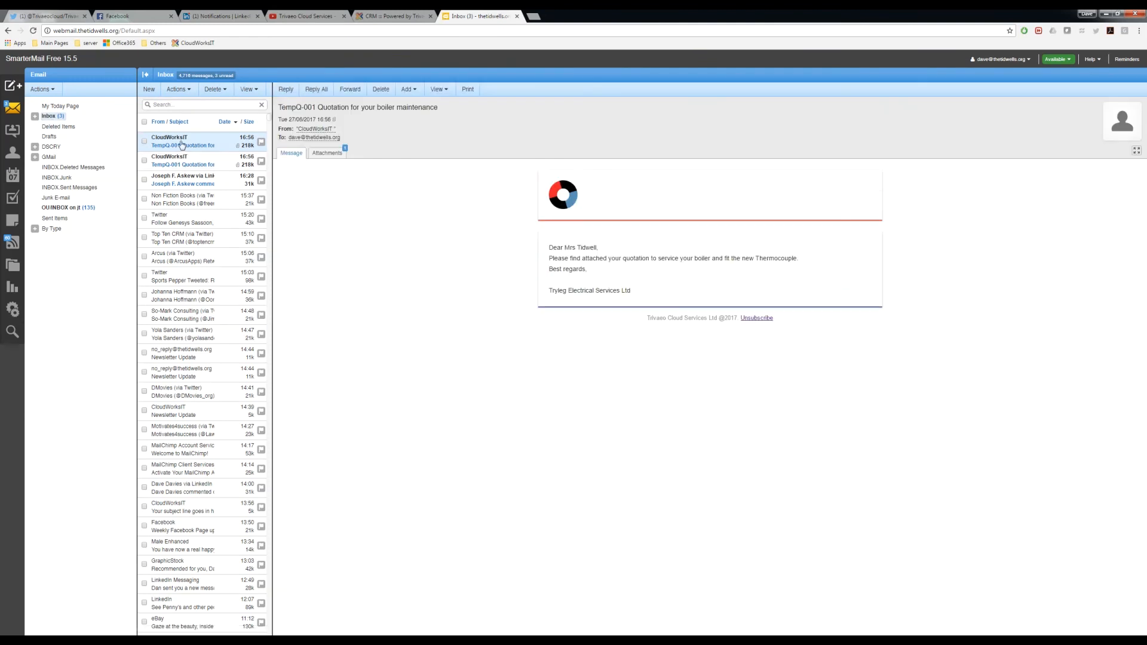
pyautogui.click(182, 166)
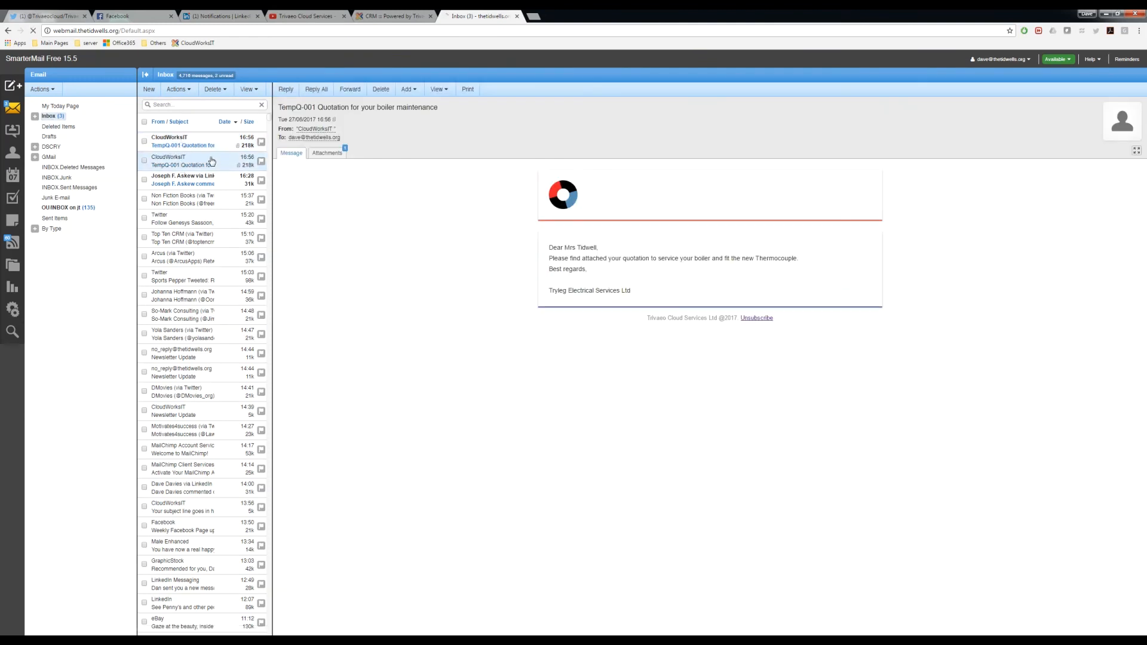
pyautogui.click(162, 148)
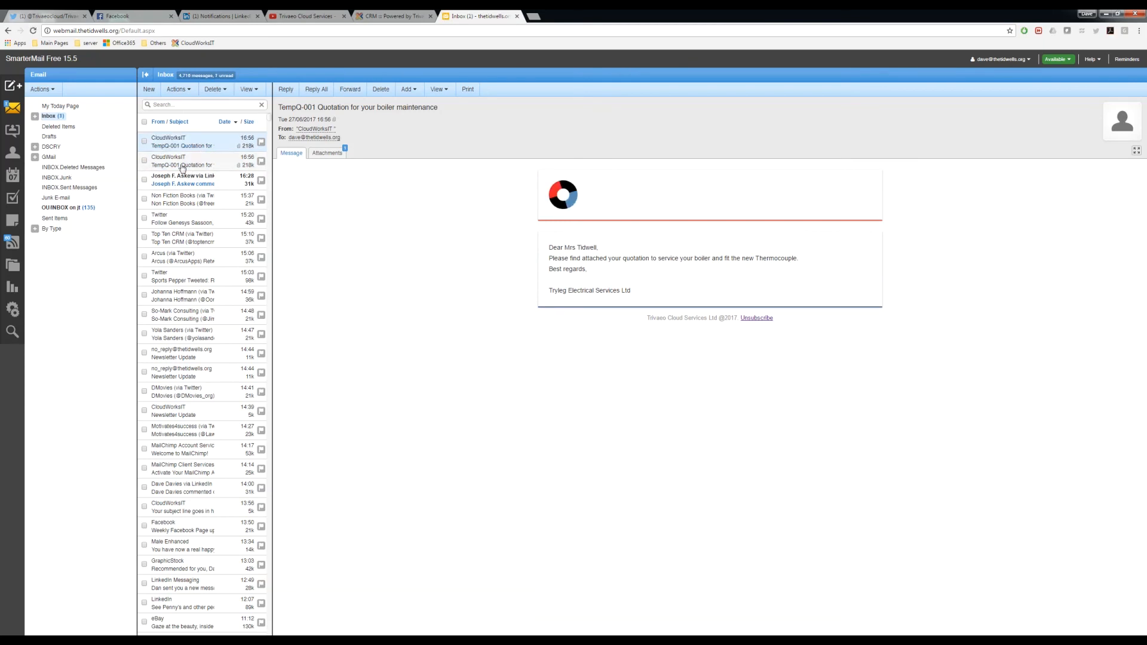
pyautogui.click(178, 165)
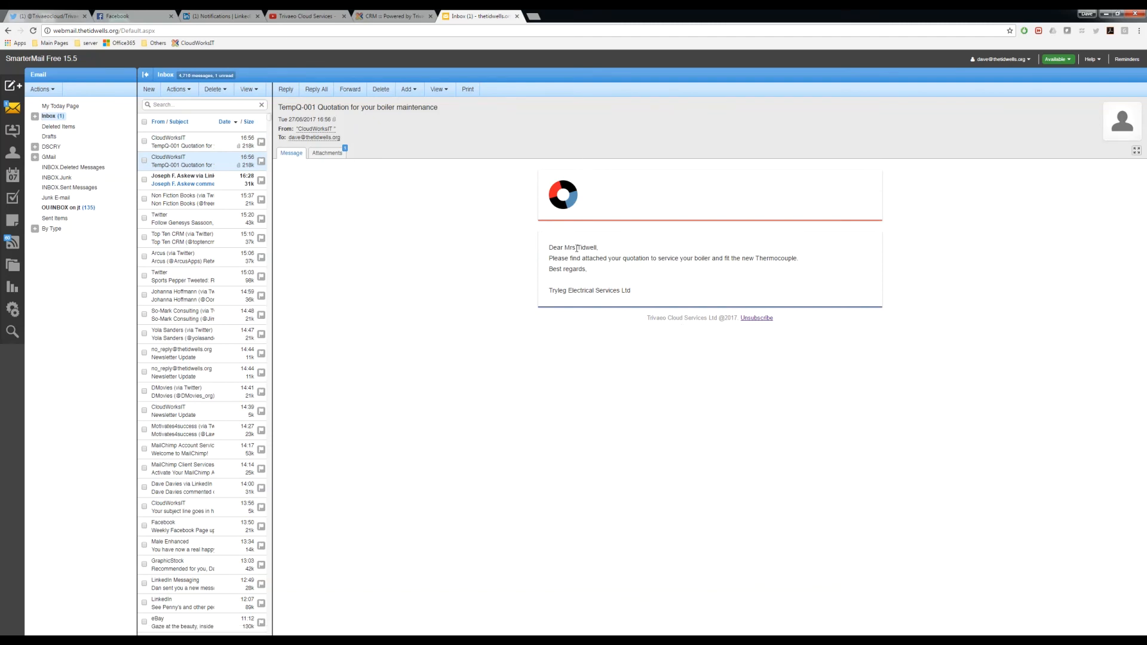
pyautogui.click(327, 153)
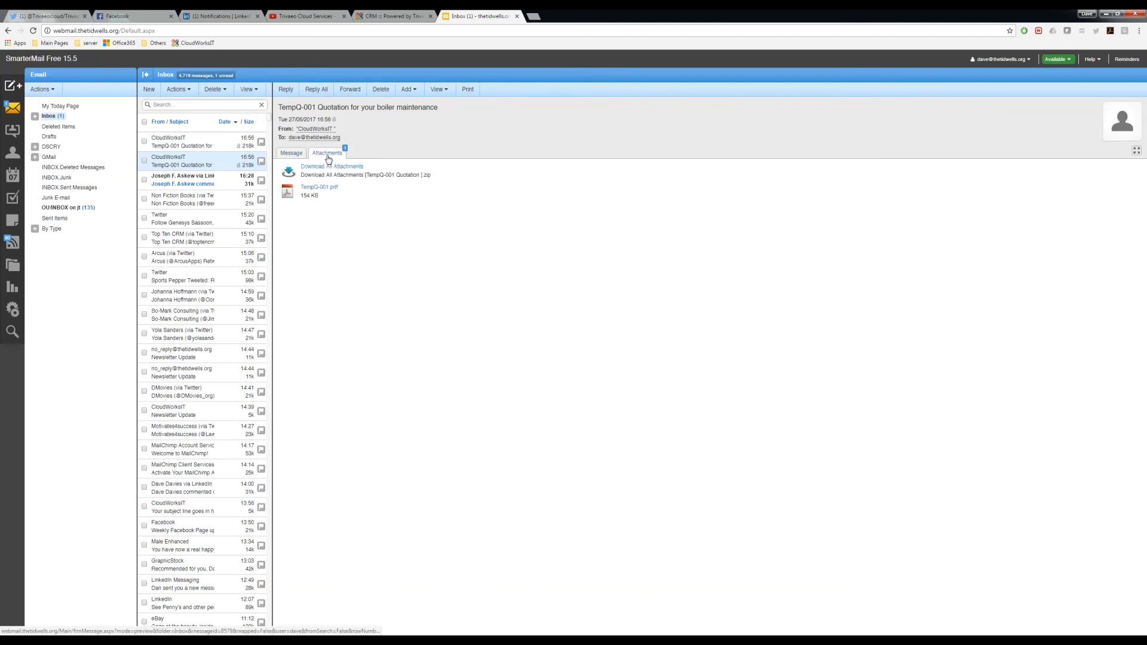
pyautogui.click(314, 187)
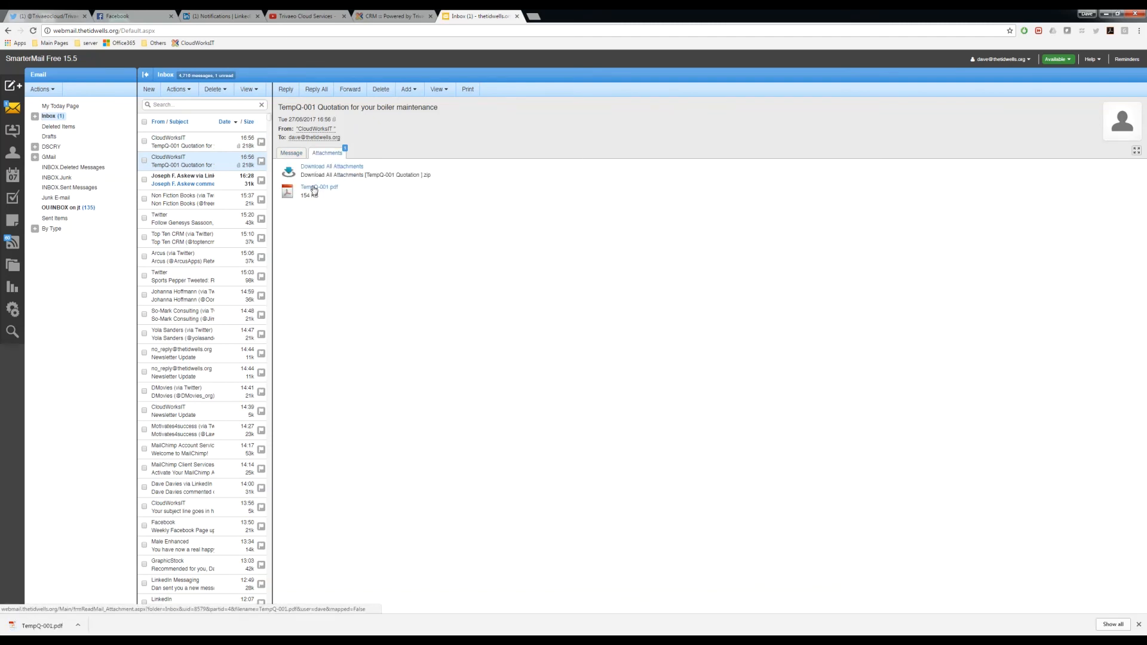
pyautogui.click(36, 625)
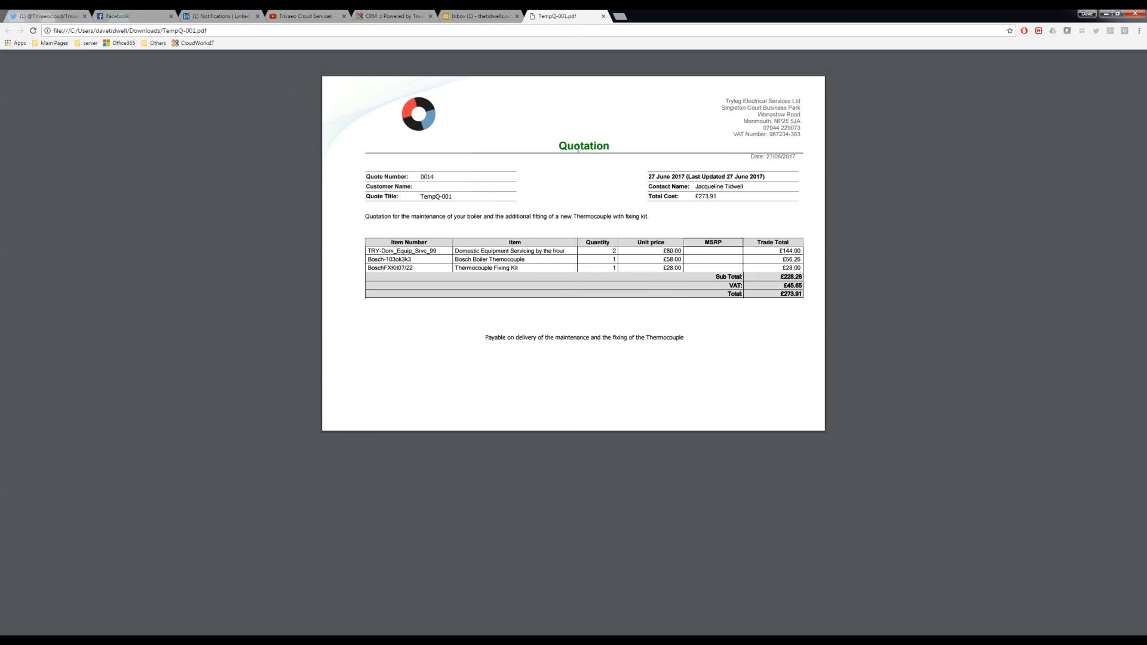
# Return to the CRM and check which further actions the quotes list offers for TempQ-001
pyautogui.click(392, 16)
pyautogui.click(47, 306)
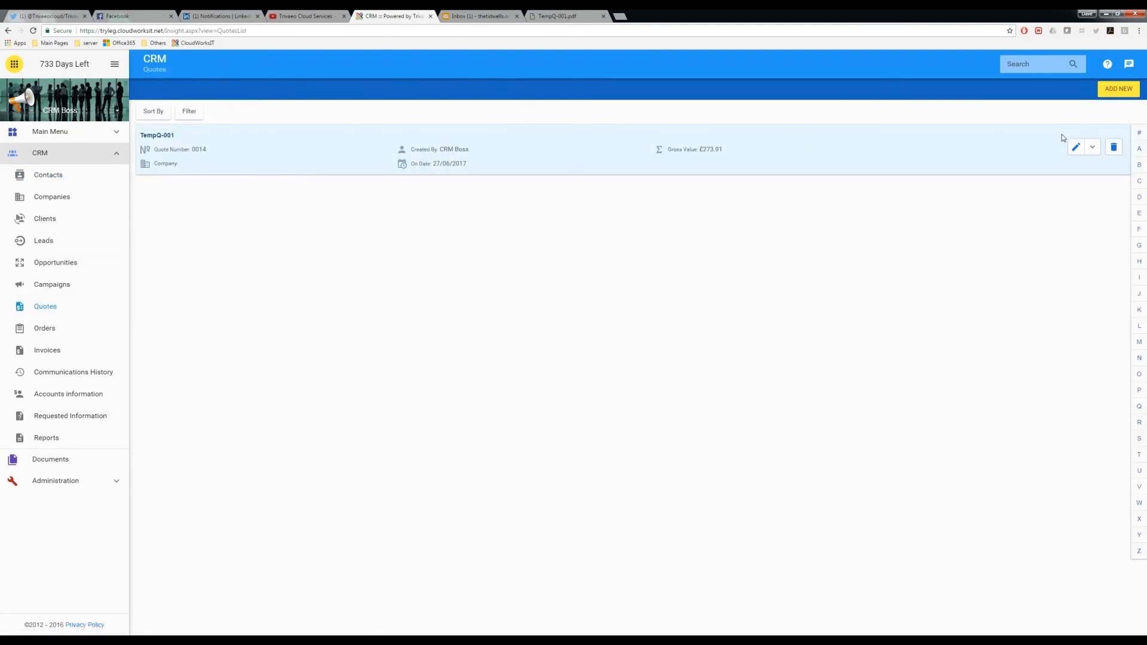
pyautogui.click(1114, 92)
pyautogui.click(1091, 148)
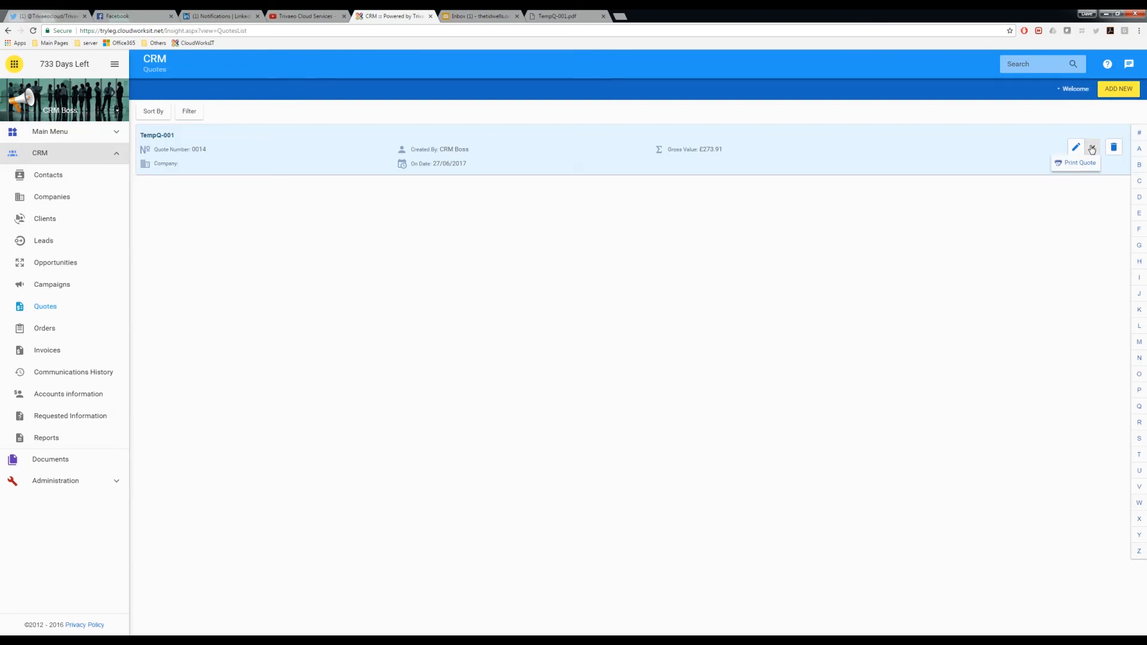
pyautogui.click(1020, 219)
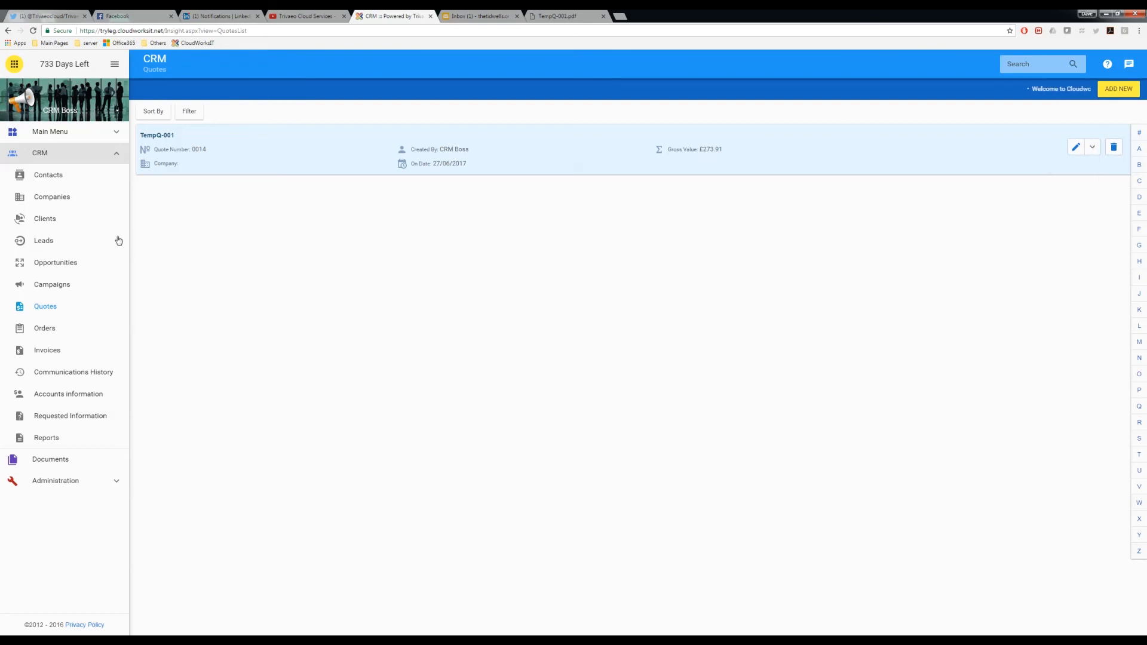
# Review the quotes and history of the Boiler Maintenance Visit opportunity, and return to the list of all quotes
pyautogui.click(43, 263)
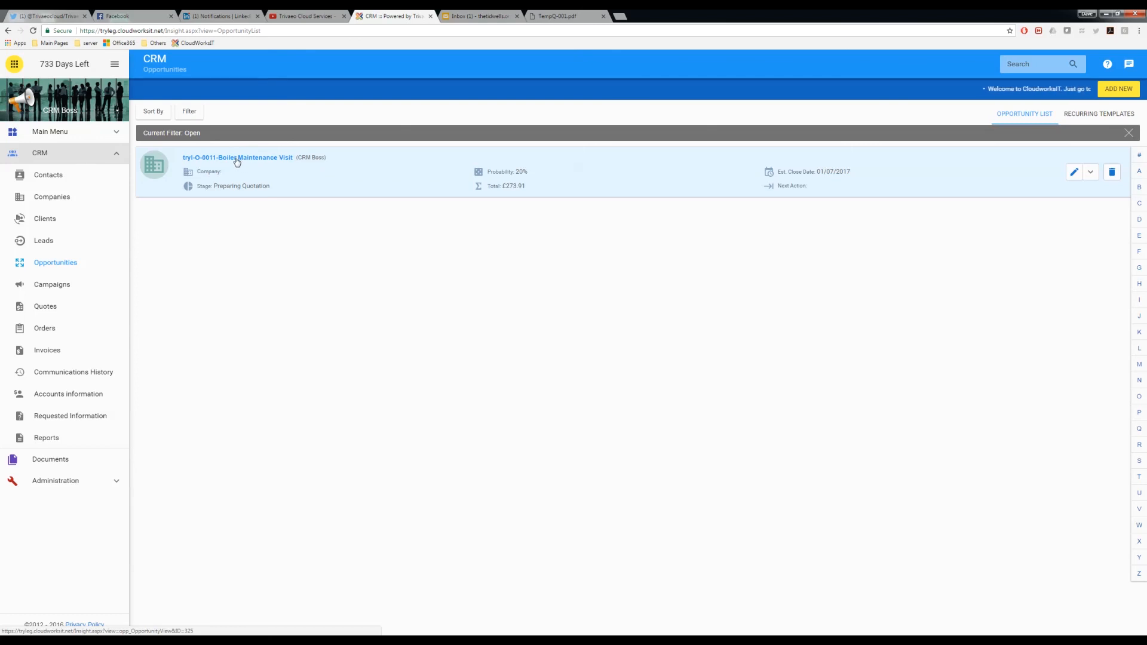
pyautogui.click(237, 158)
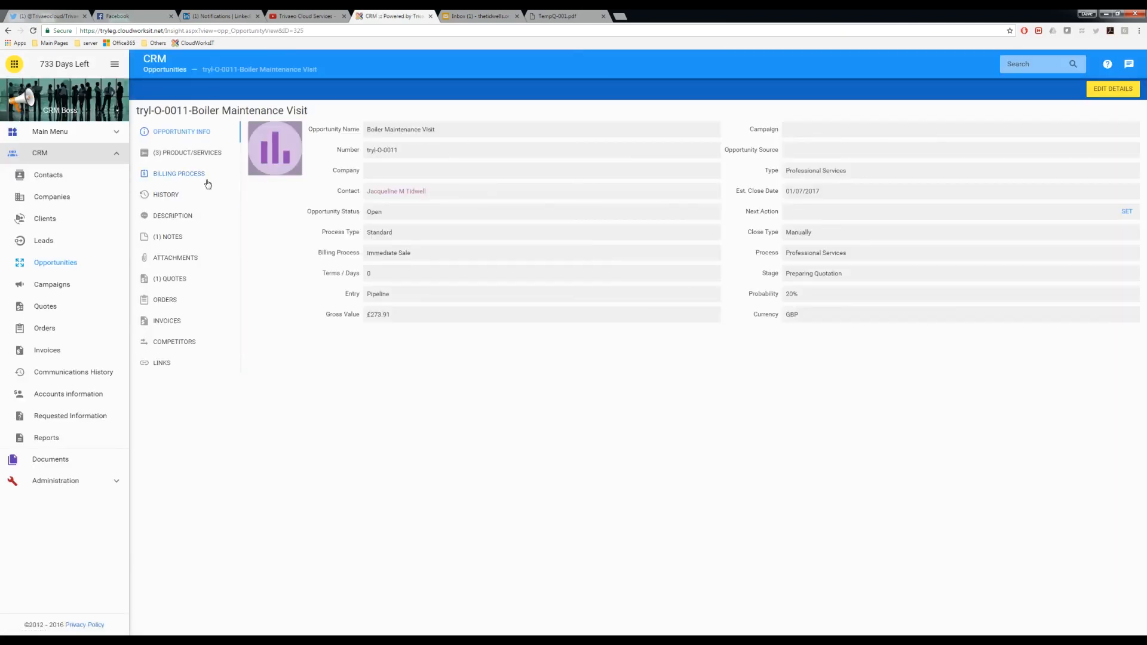
pyautogui.click(167, 279)
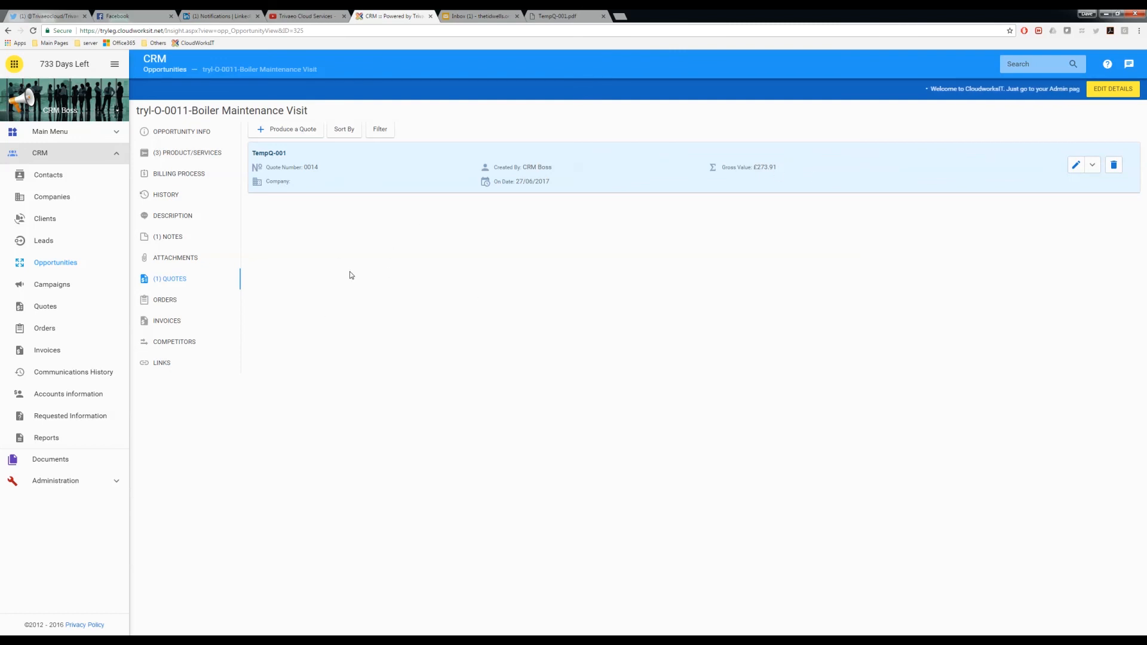
pyautogui.click(165, 195)
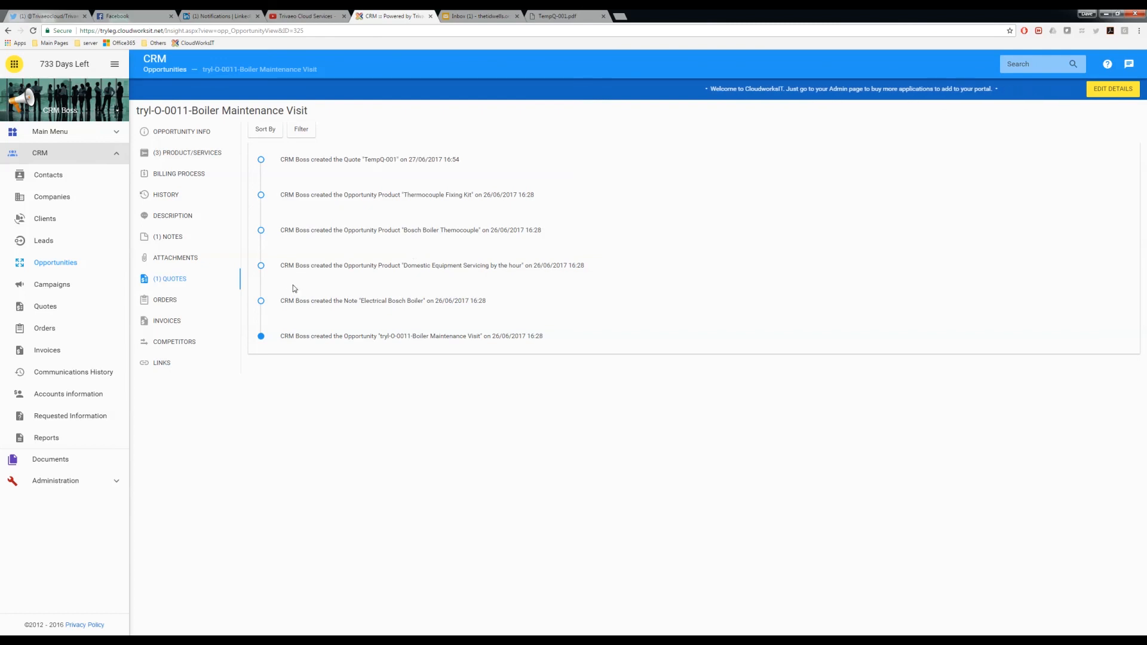
pyautogui.click(177, 155)
pyautogui.click(47, 305)
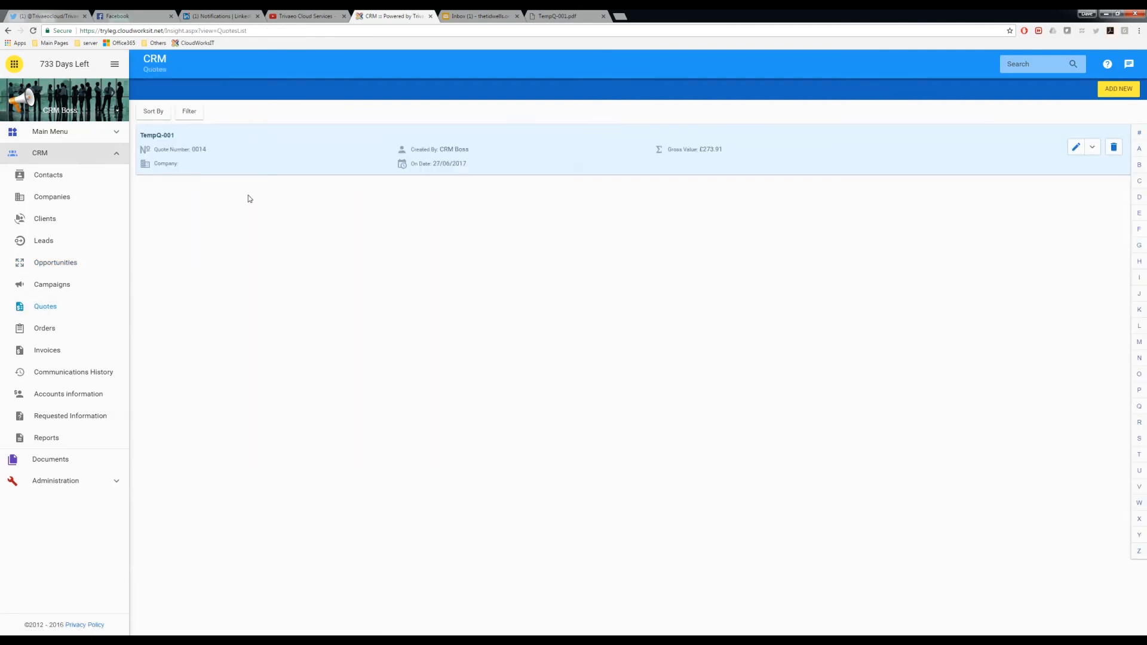